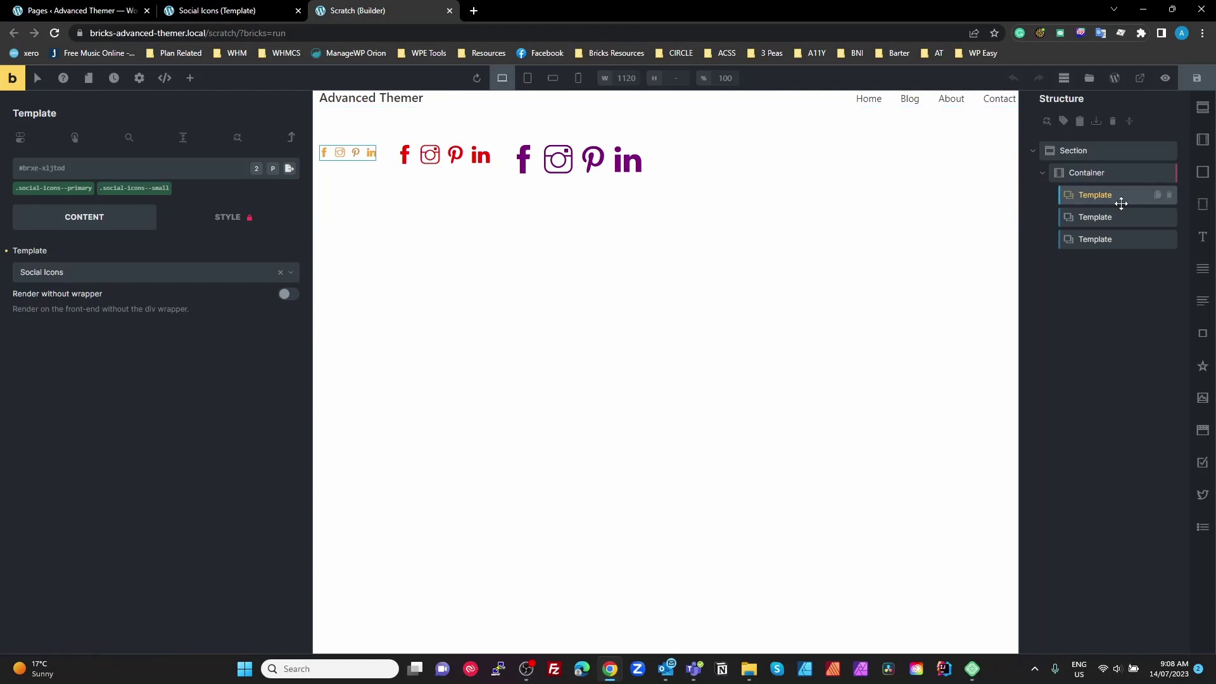
Examine the assigned template and classes of the three Template elements, then view the source Social Icons template and return to the Scratch page
{"action": "left_click", "coordinate": [70, 279]}
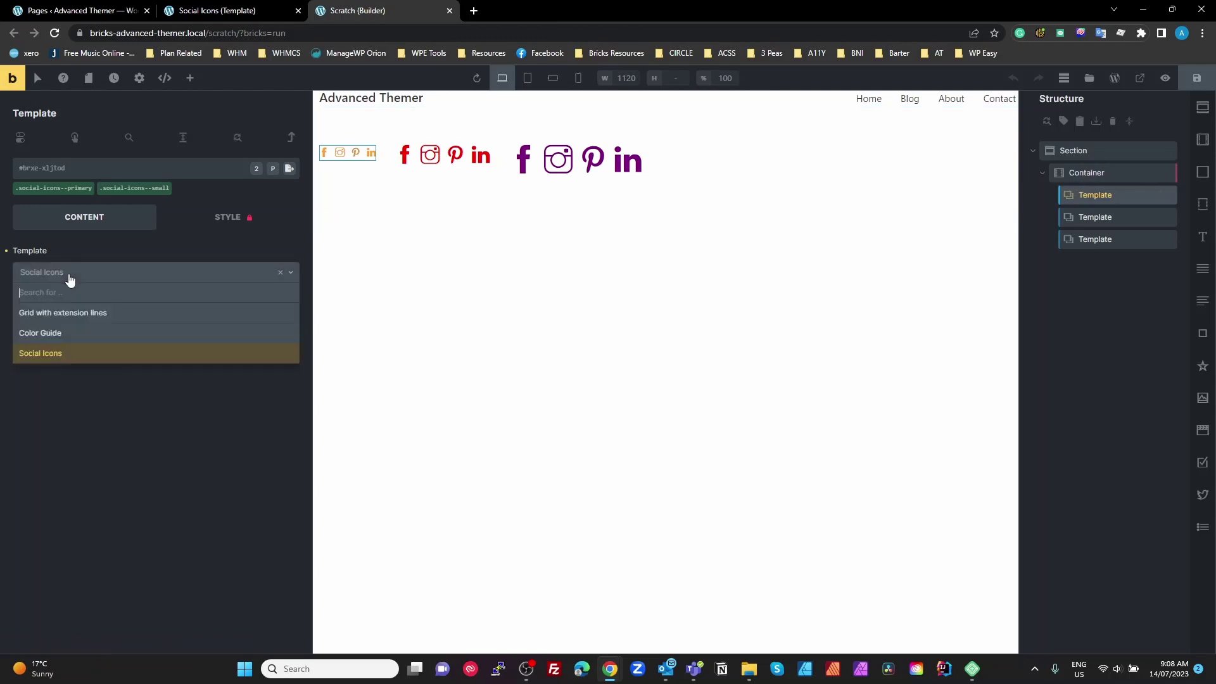
{"action": "left_click", "coordinate": [108, 418]}
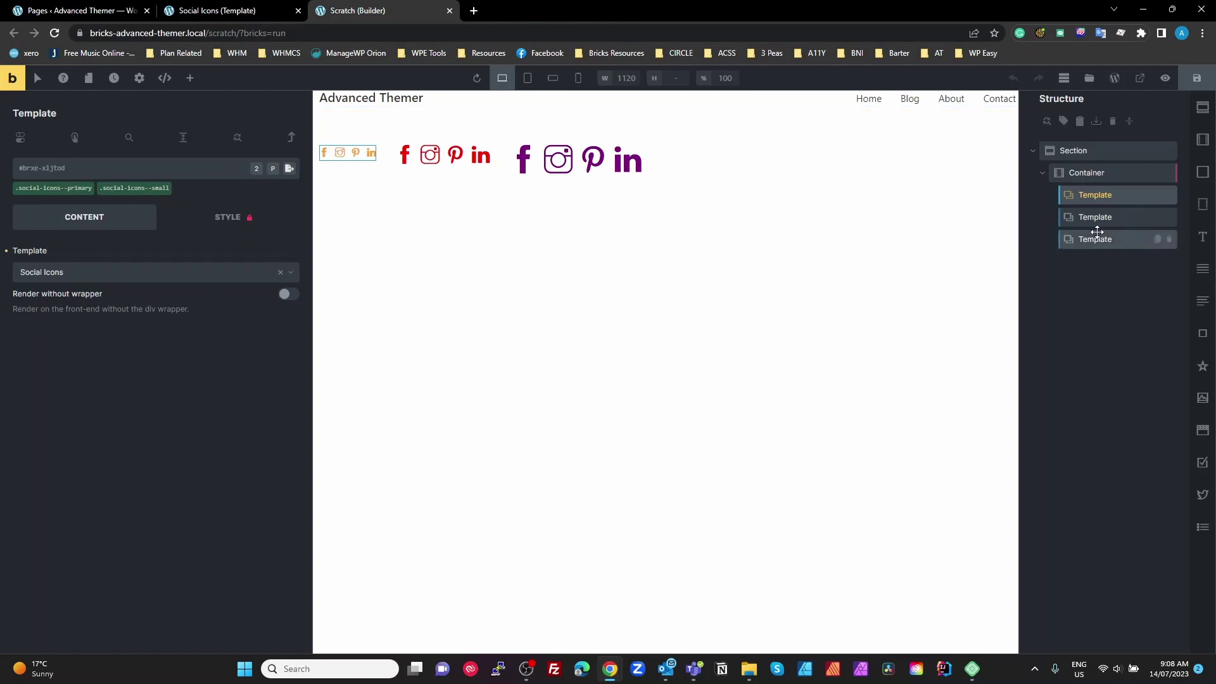
{"action": "left_click", "coordinate": [1072, 219]}
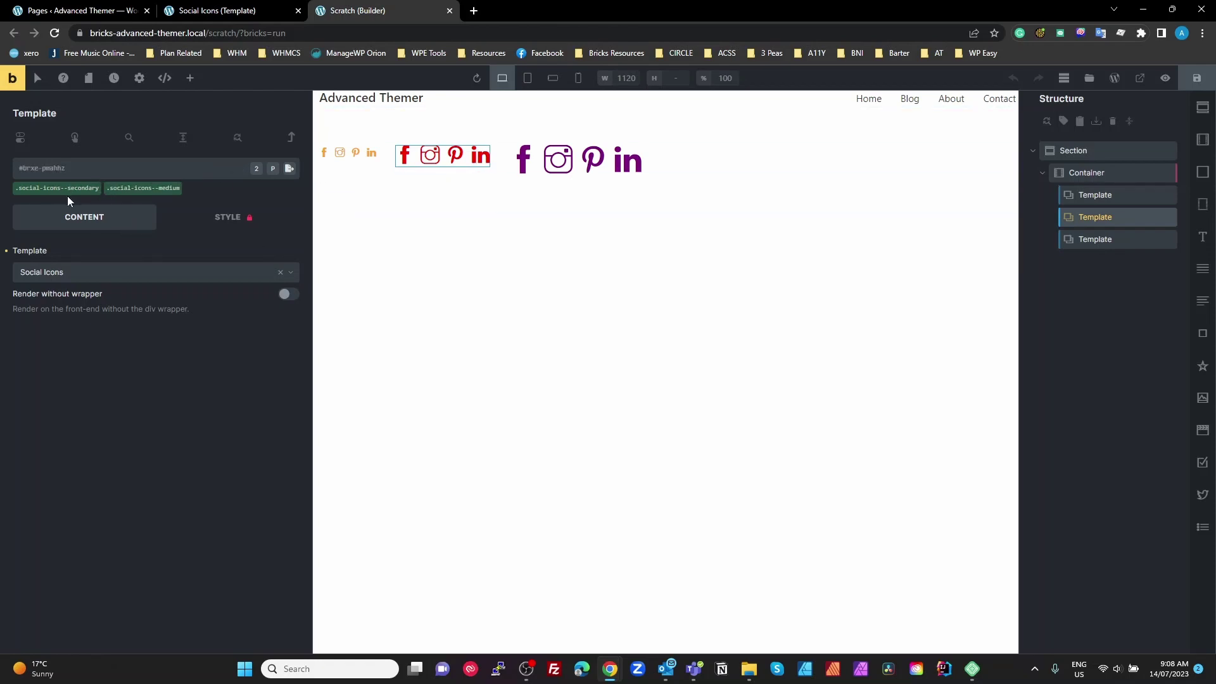
{"action": "left_click", "coordinate": [1066, 244]}
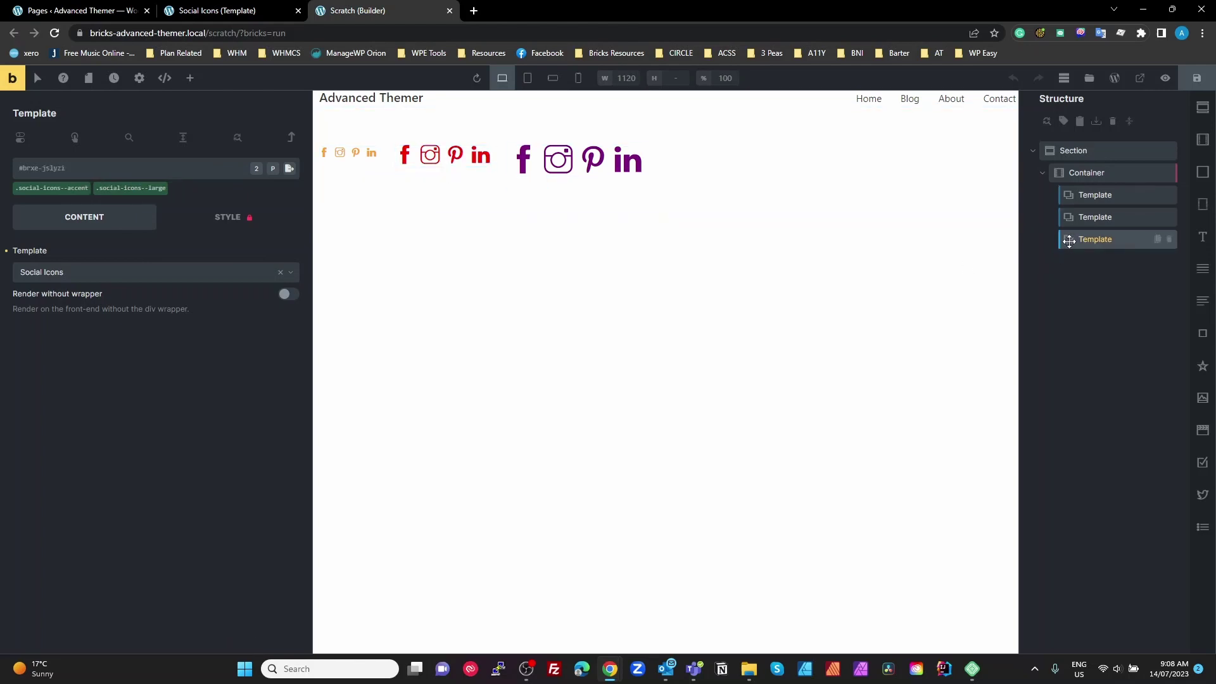
{"action": "left_click", "coordinate": [105, 278]}
{"action": "left_click", "coordinate": [82, 352]}
{"action": "left_click", "coordinate": [216, 11]}
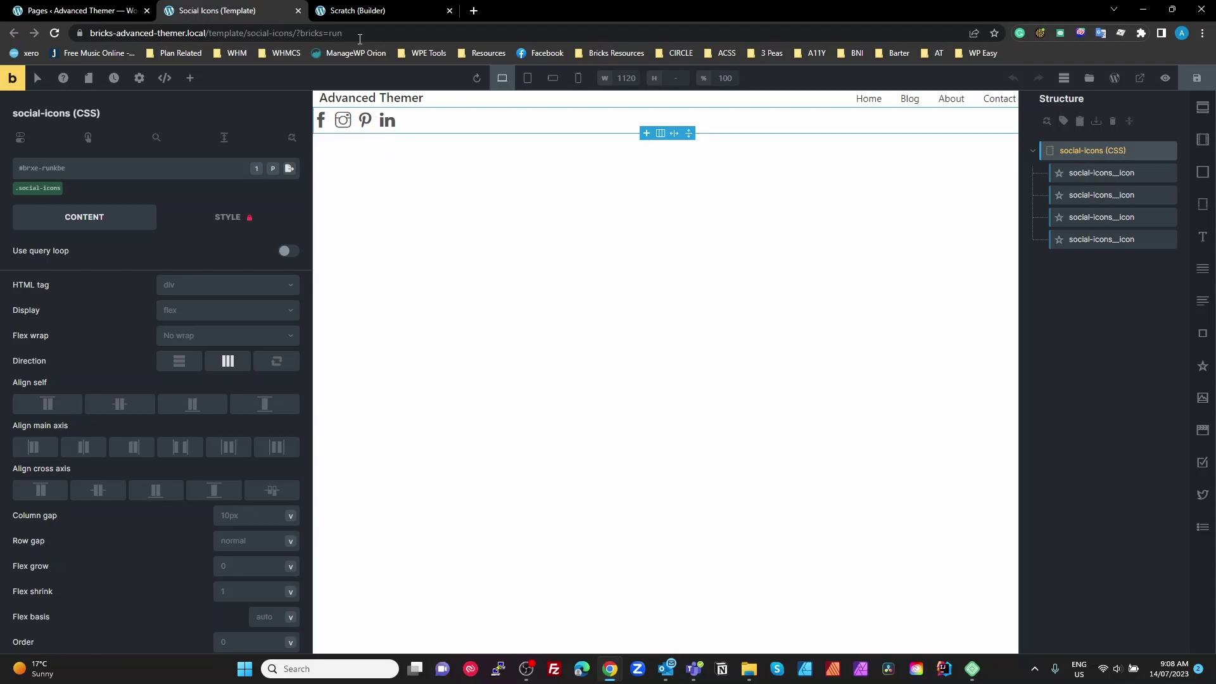
{"action": "left_click", "coordinate": [368, 10]}
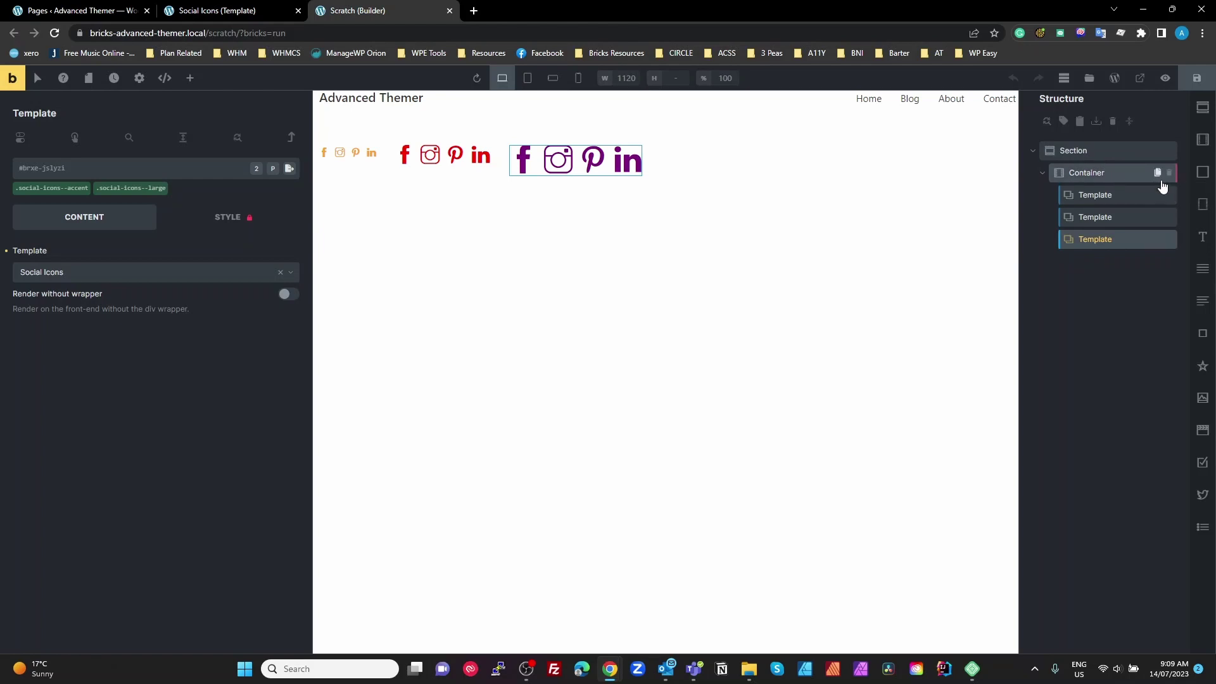
Delete the container holding the three templates and add a new empty container inside the section
{"action": "left_click", "coordinate": [1168, 172]}
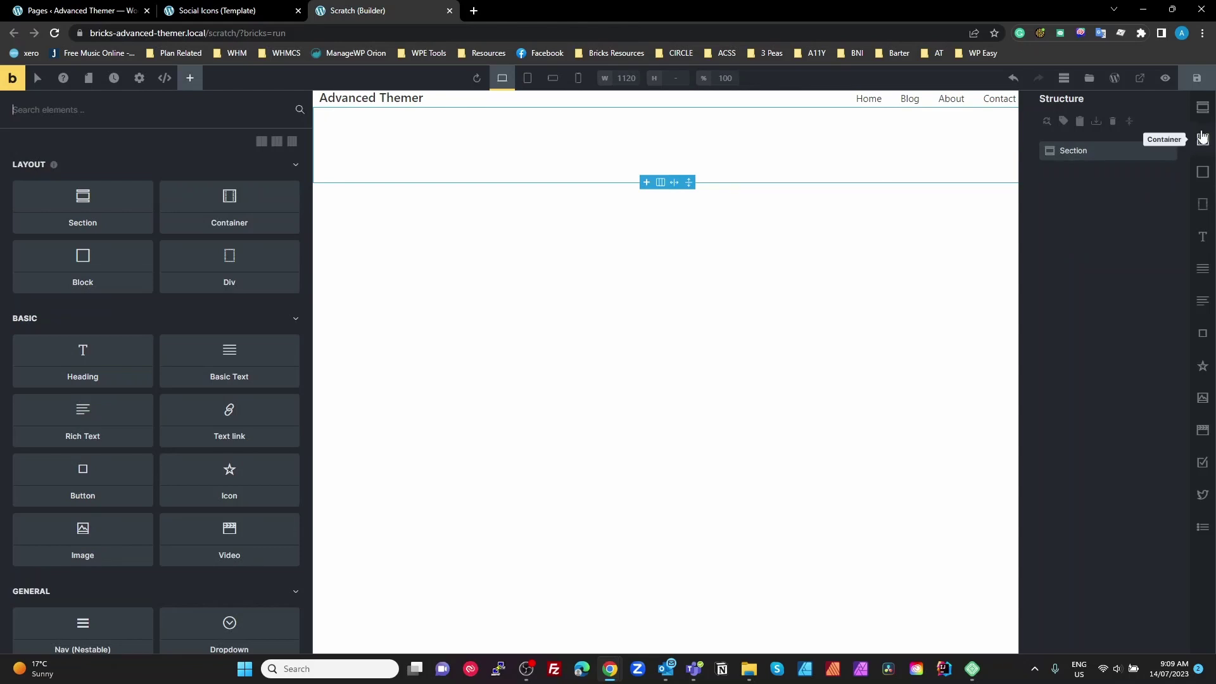
{"action": "left_click_drag", "start_coordinate": [1201, 138], "coordinate": [1059, 169]}
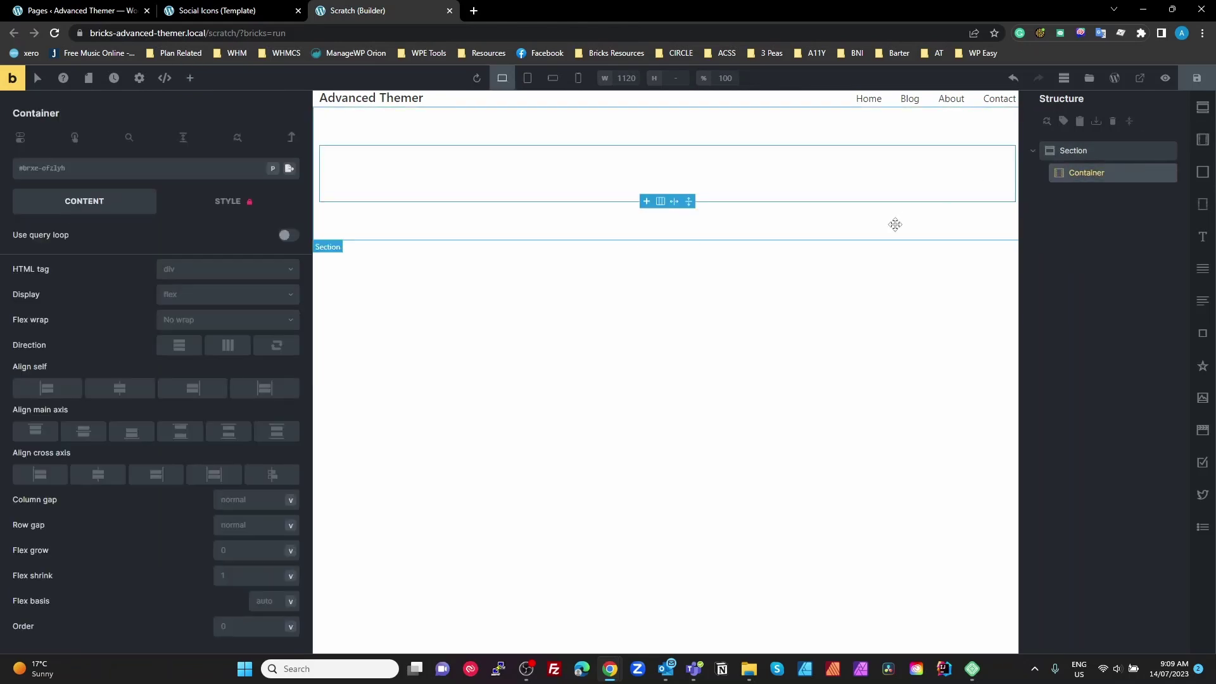
Insert the Social Icons template from My Templates into the page and select its social-icons (CSS) block
{"action": "left_click", "coordinate": [1089, 78]}
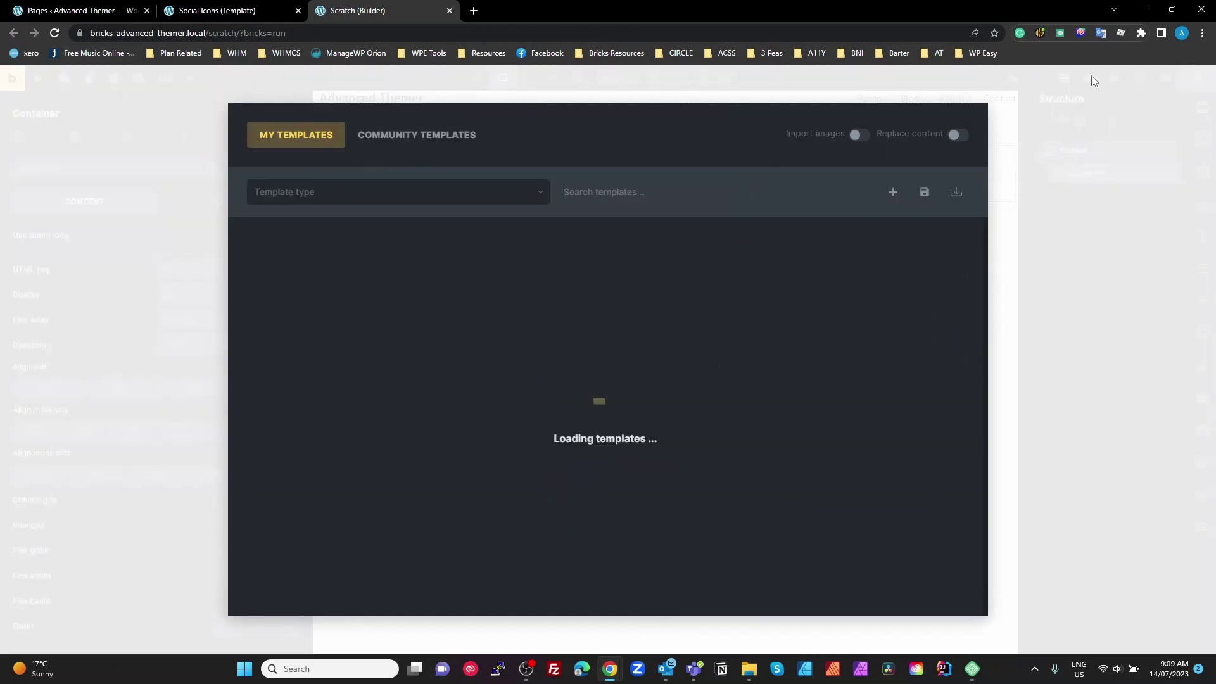
{"action": "mouse_move", "coordinate": [373, 309]}
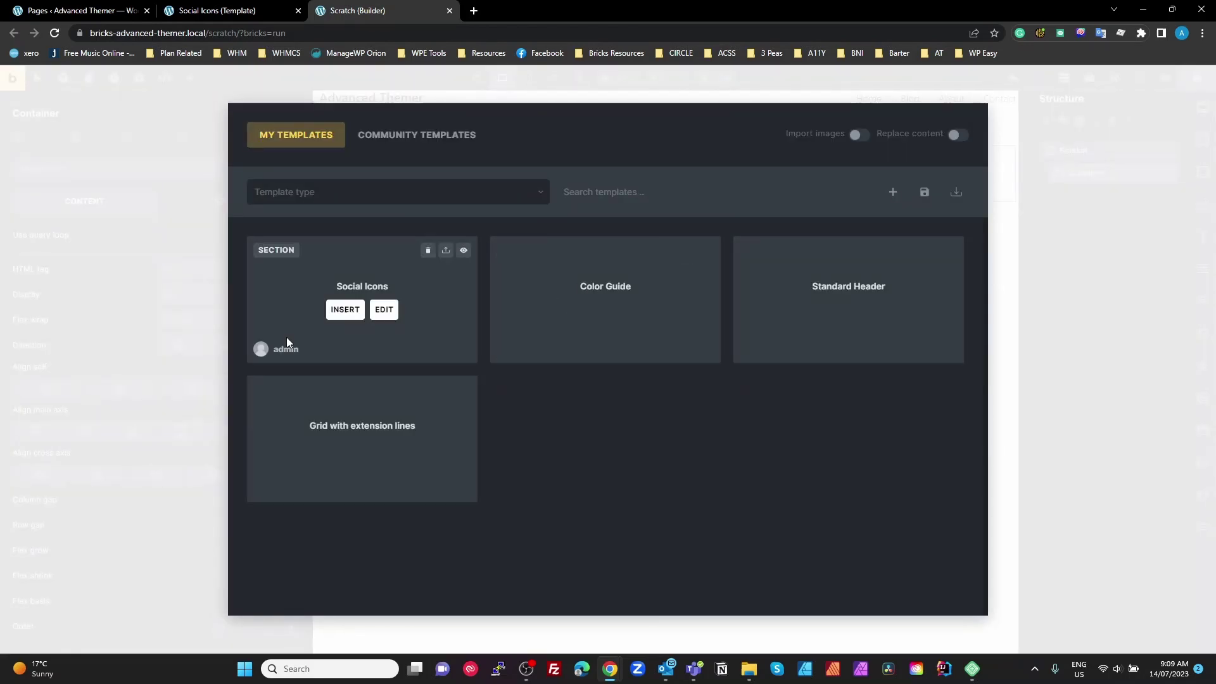
{"action": "left_click", "coordinate": [350, 312]}
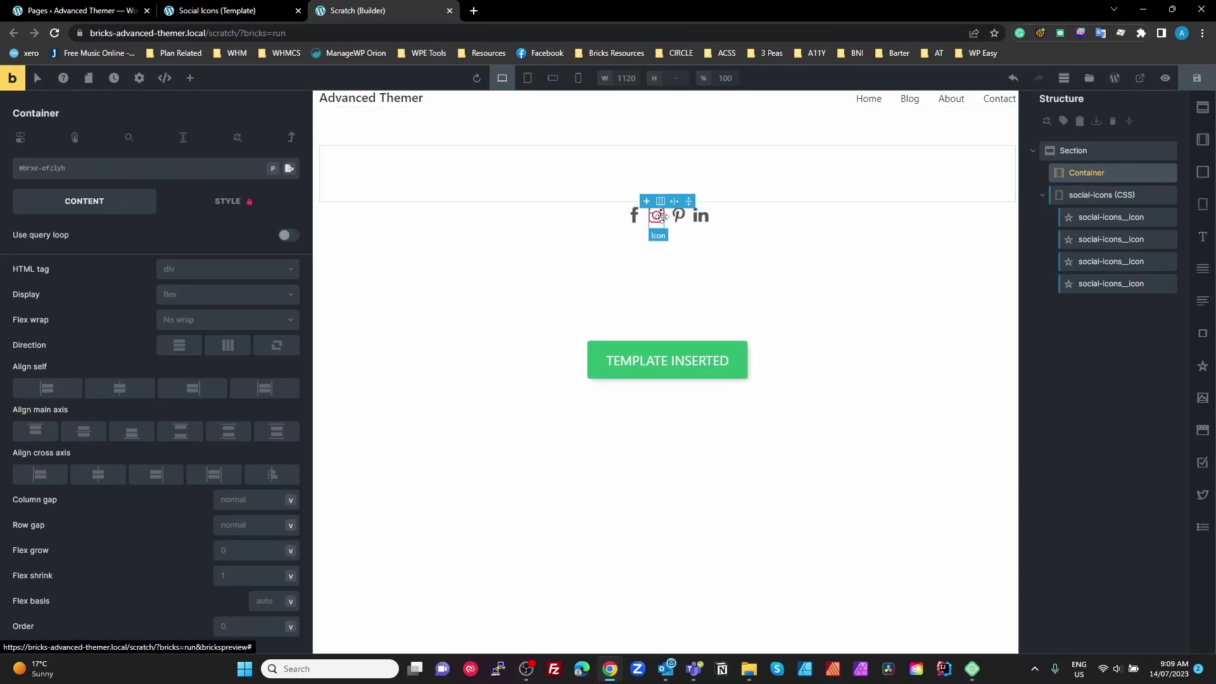
{"action": "left_click", "coordinate": [659, 216]}
{"action": "left_click", "coordinate": [1076, 195]}
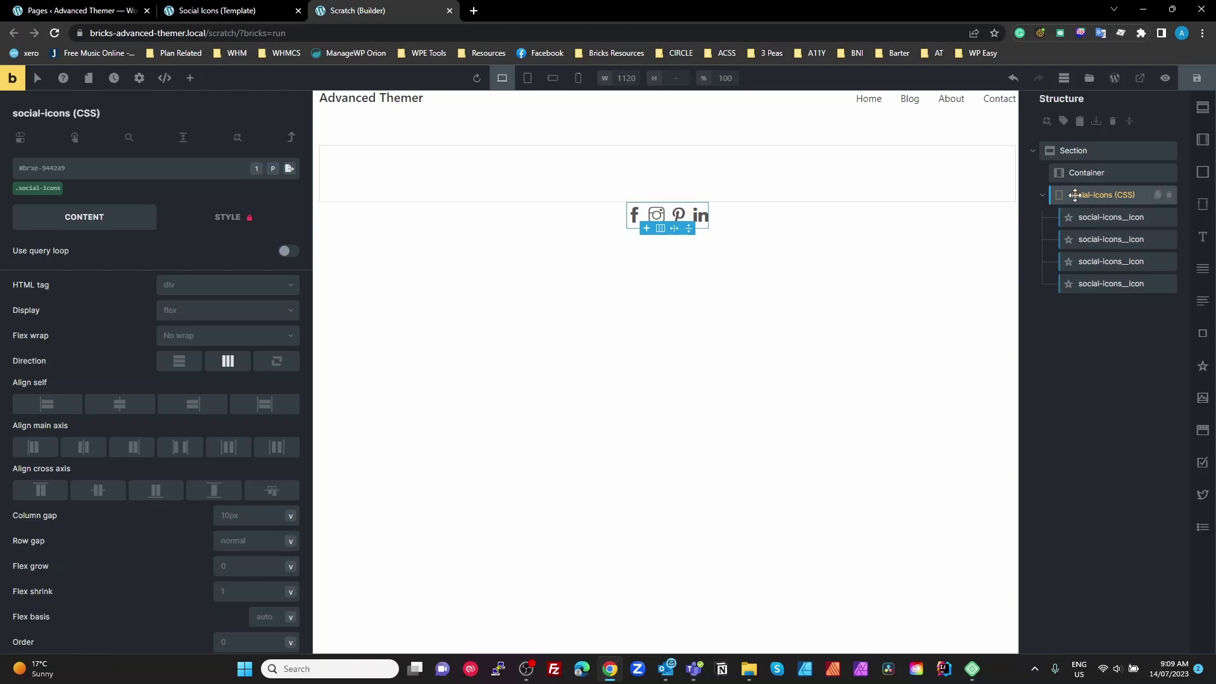
Duplicate the social-icons (CSS) block and change the copy's Facebook icon to the Themify Trello icon
{"action": "left_click", "coordinate": [1156, 196]}
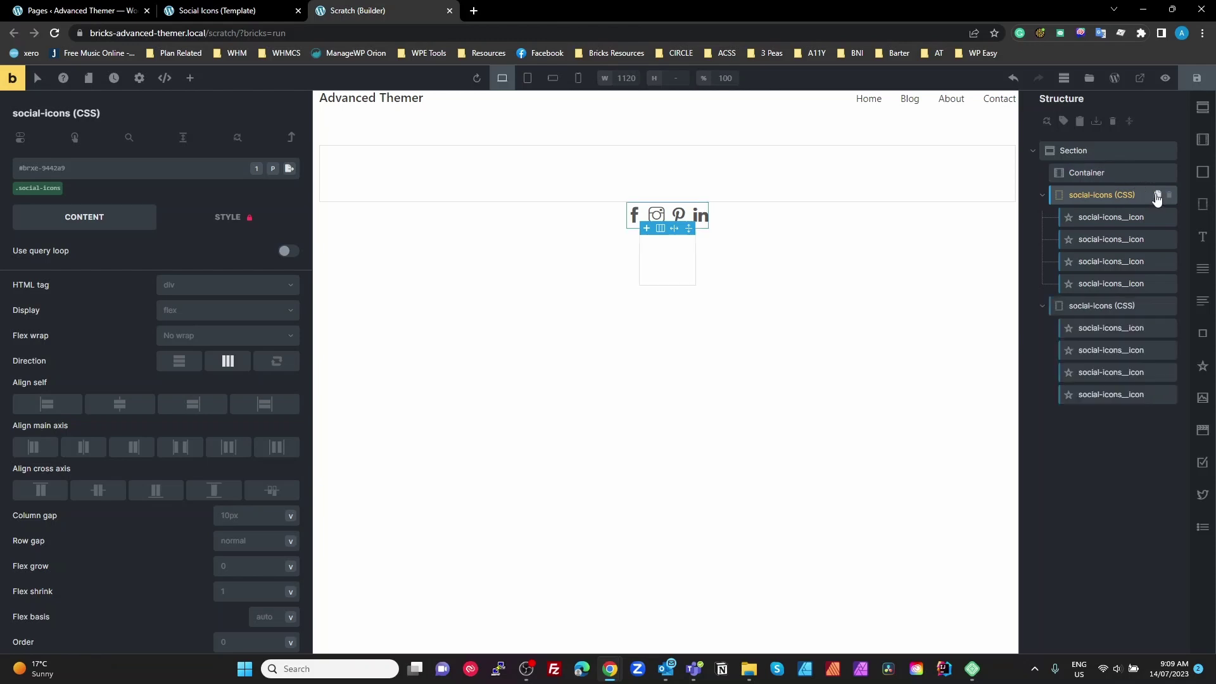
{"action": "left_click", "coordinate": [1068, 309]}
{"action": "left_click", "coordinate": [1076, 328]}
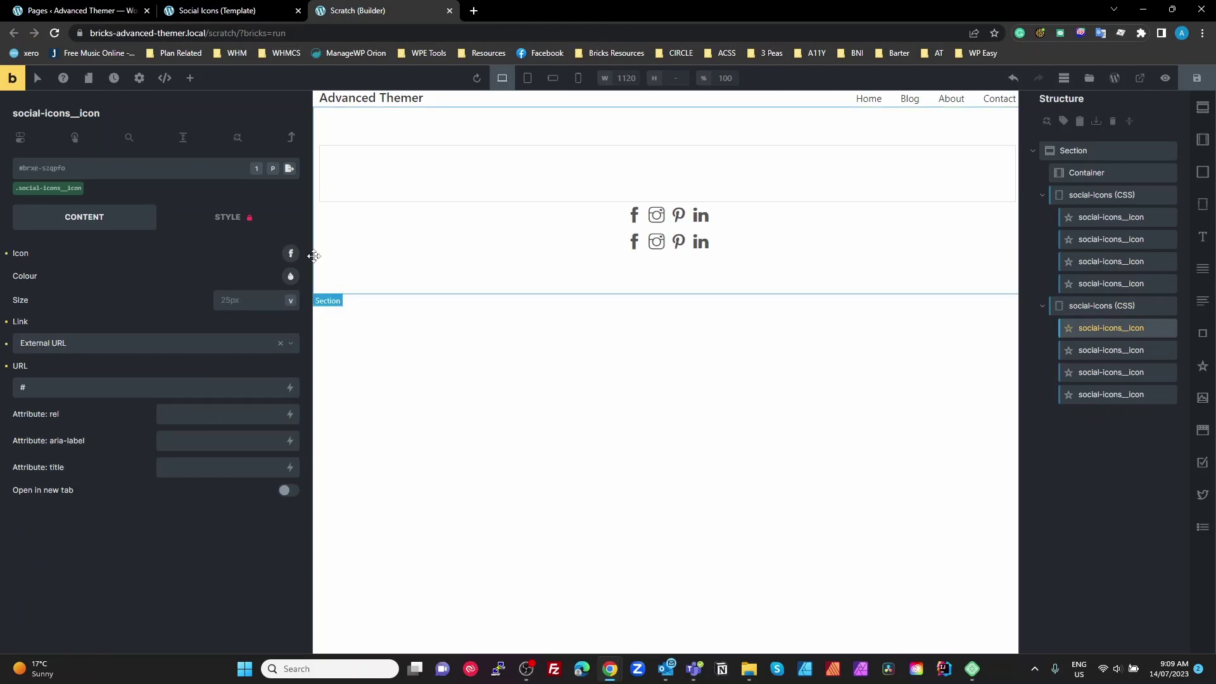
{"action": "left_click", "coordinate": [291, 253]}
{"action": "left_click", "coordinate": [188, 430]}
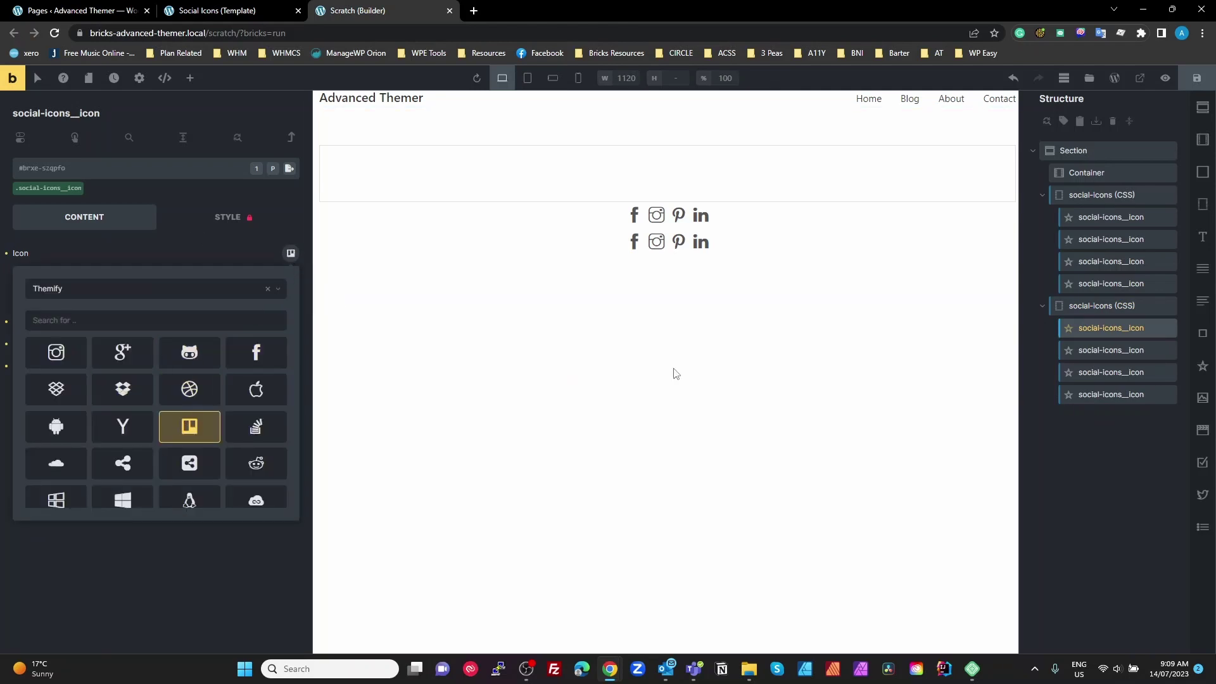
{"action": "left_click", "coordinate": [1167, 519]}
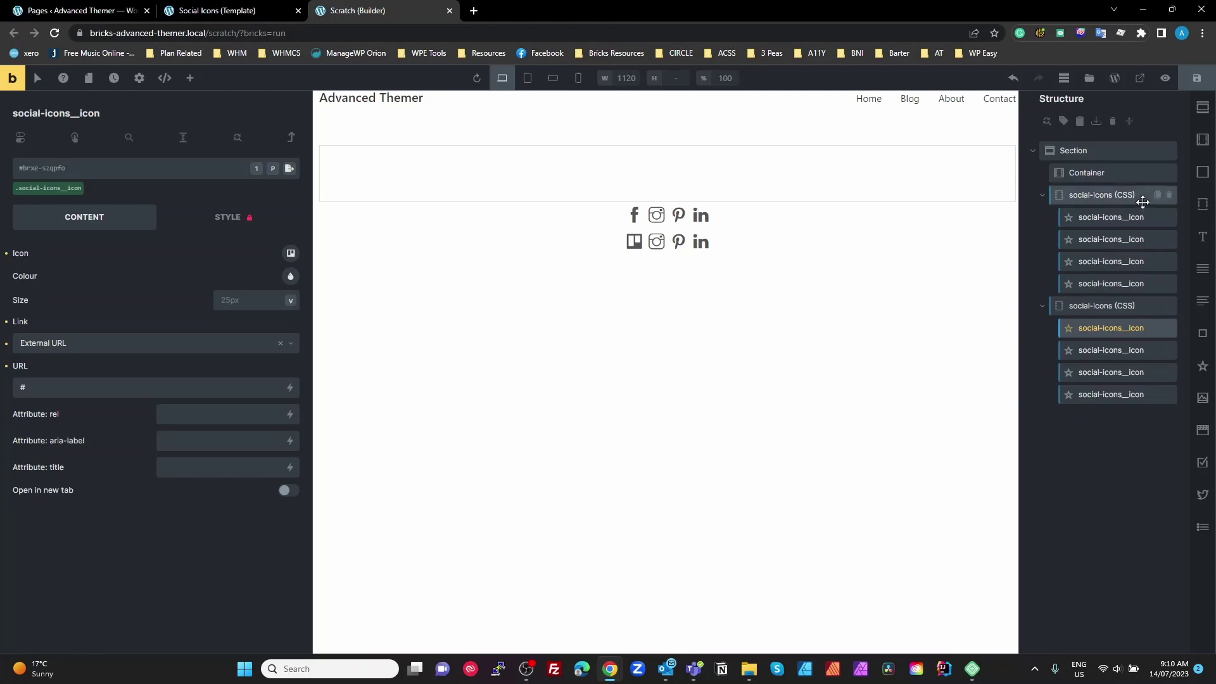
View the saved templates library, then delete both social-icons (CSS) blocks from the section
{"action": "left_click", "coordinate": [1089, 78]}
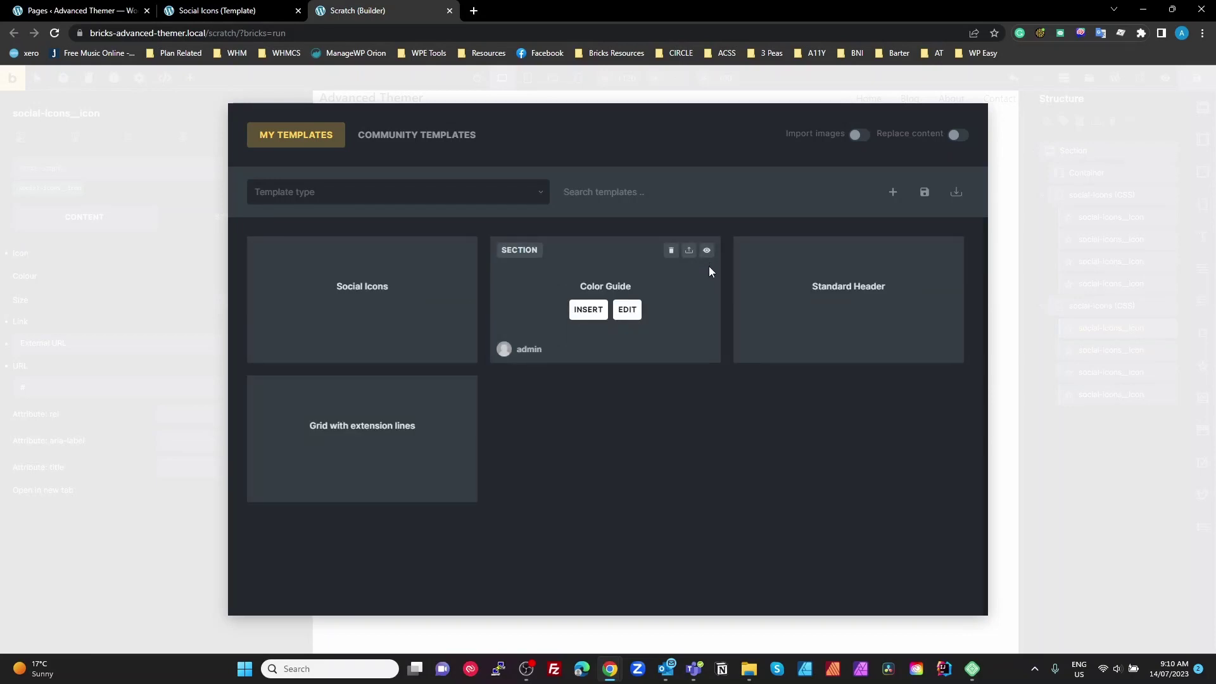
{"action": "left_click", "coordinate": [1051, 466]}
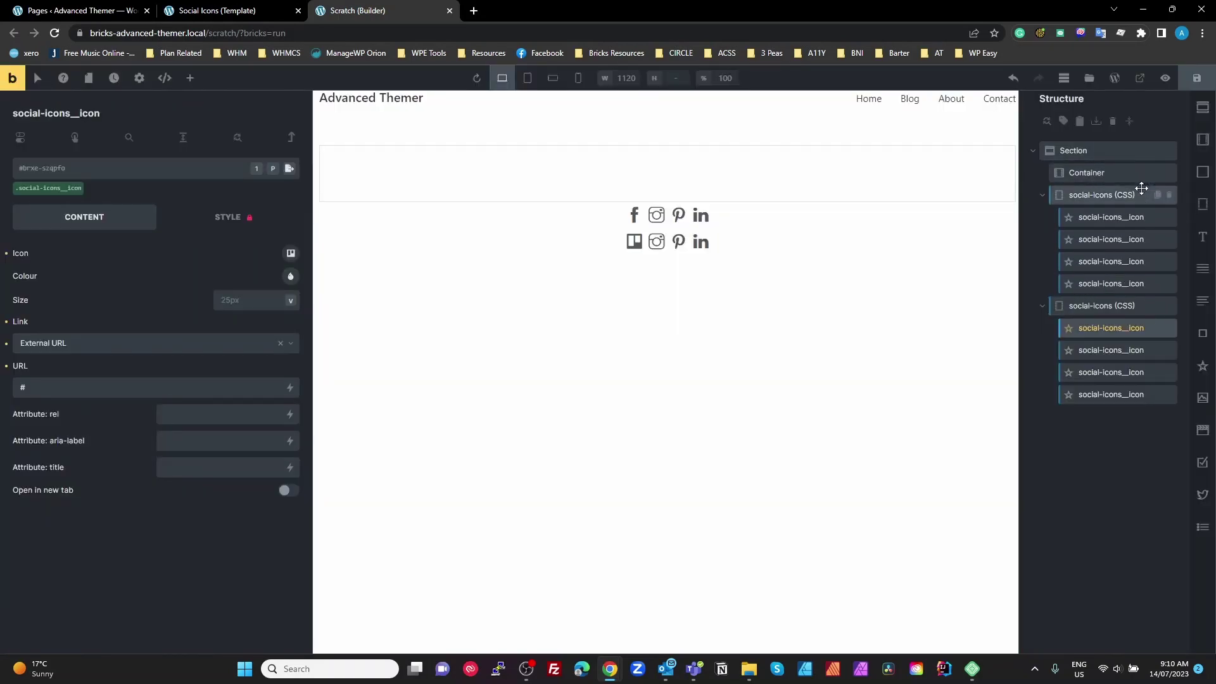
{"action": "left_click", "coordinate": [1168, 195]}
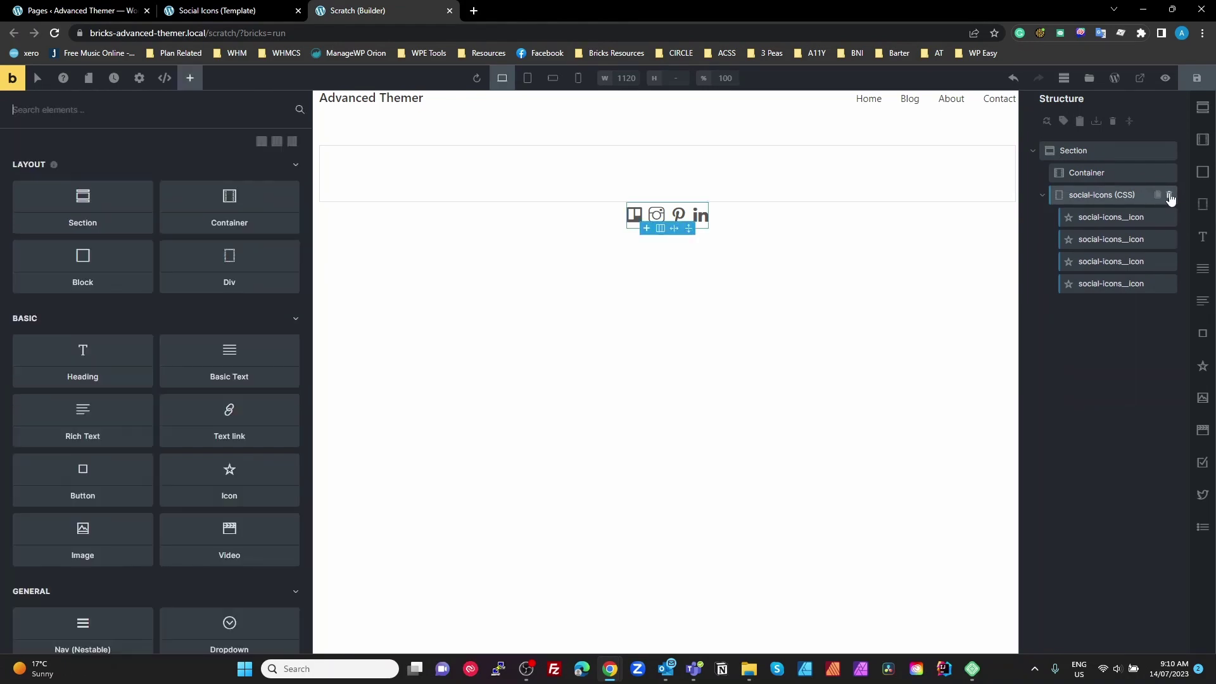
{"action": "left_click", "coordinate": [1168, 195]}
Add a Template element inside the container and assign the Social Icons template to it
{"action": "left_click", "coordinate": [1100, 172]}
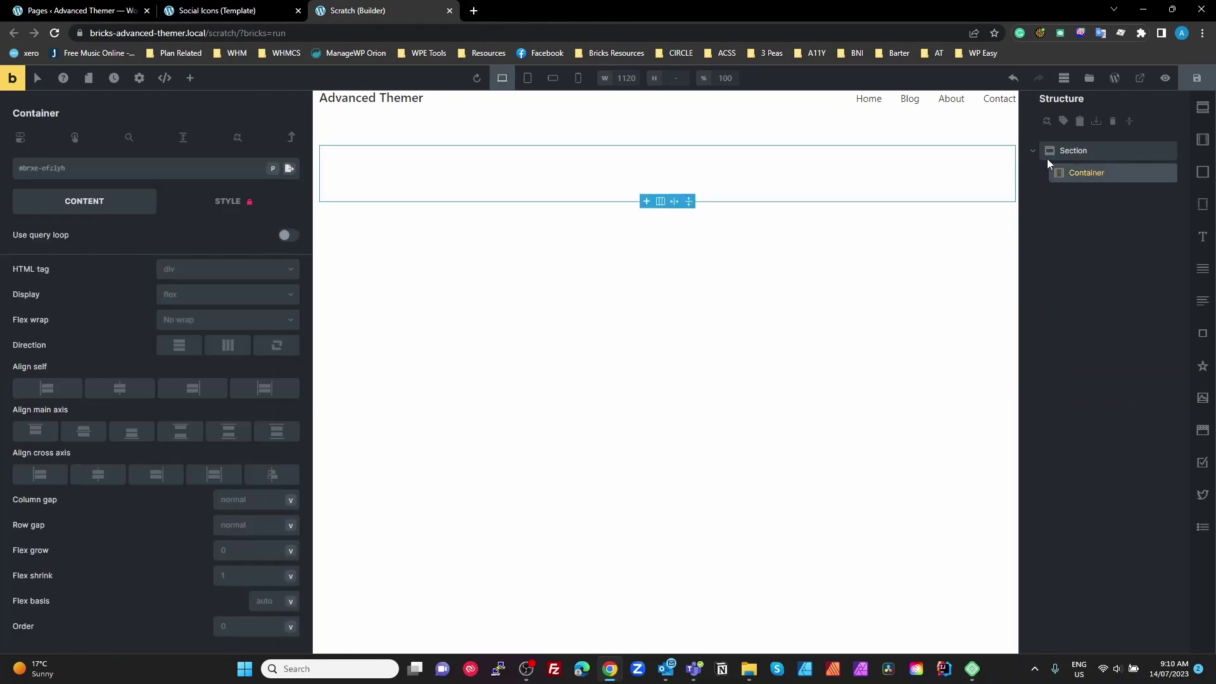
{"action": "left_click", "coordinate": [191, 79]}
{"action": "type", "text": "tem"}
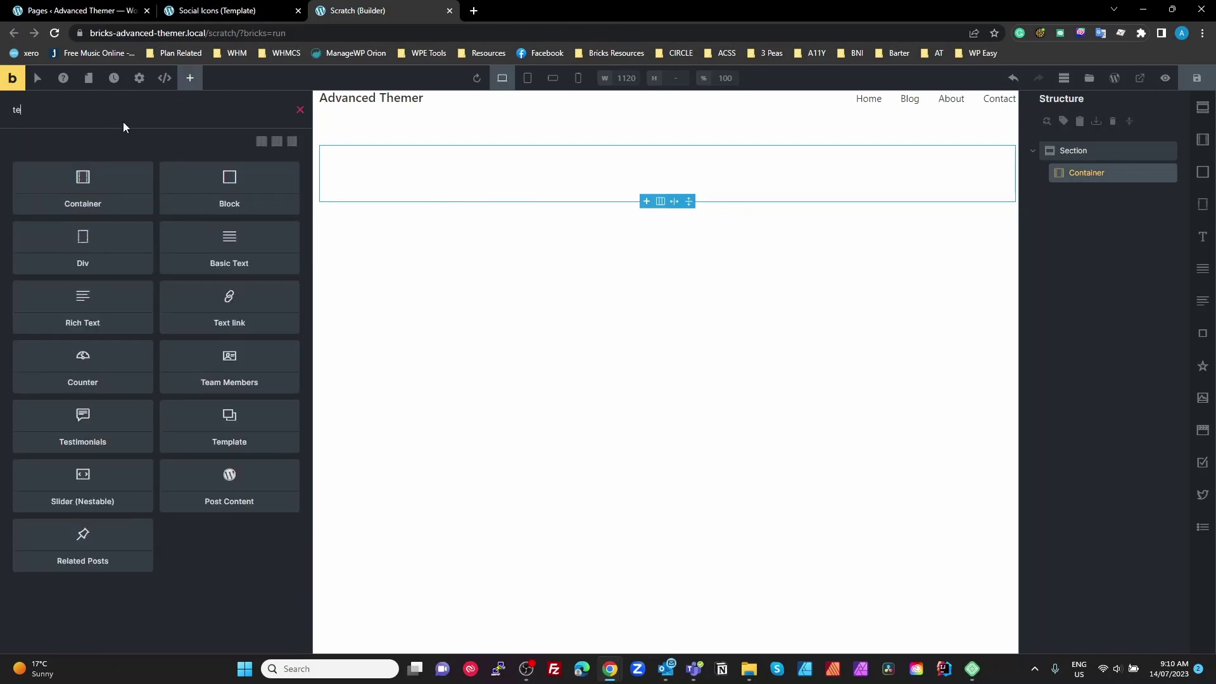
{"action": "left_click", "coordinate": [92, 187]}
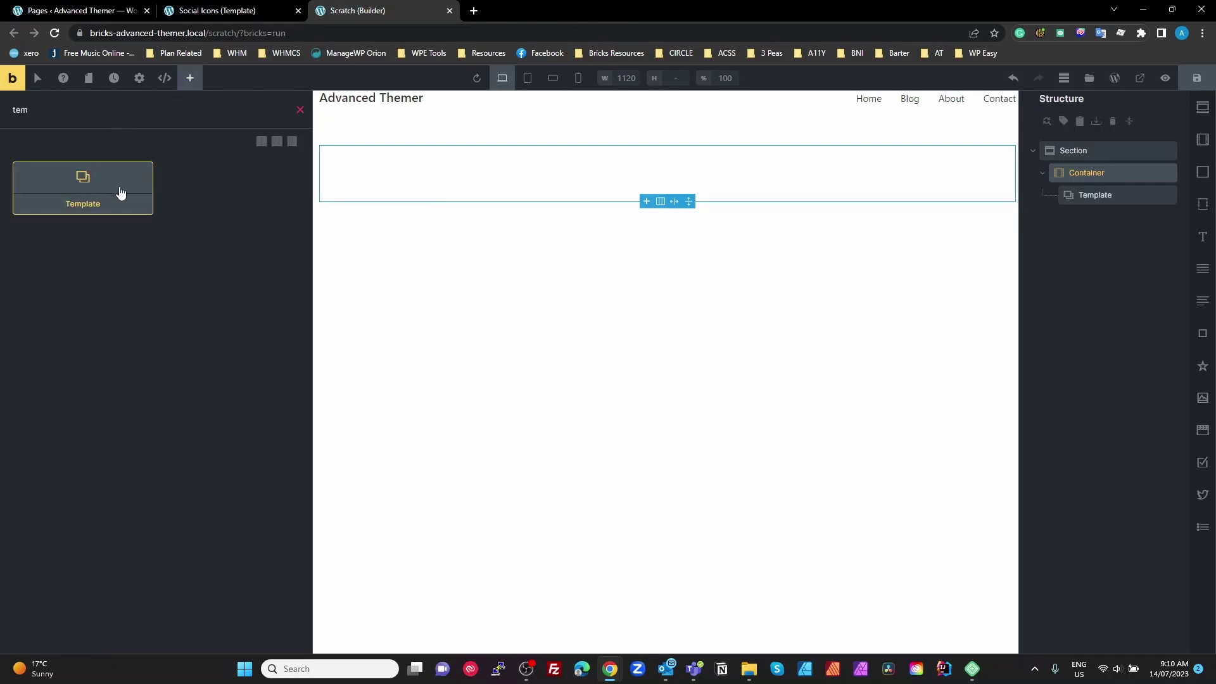
{"action": "left_click", "coordinate": [1099, 198]}
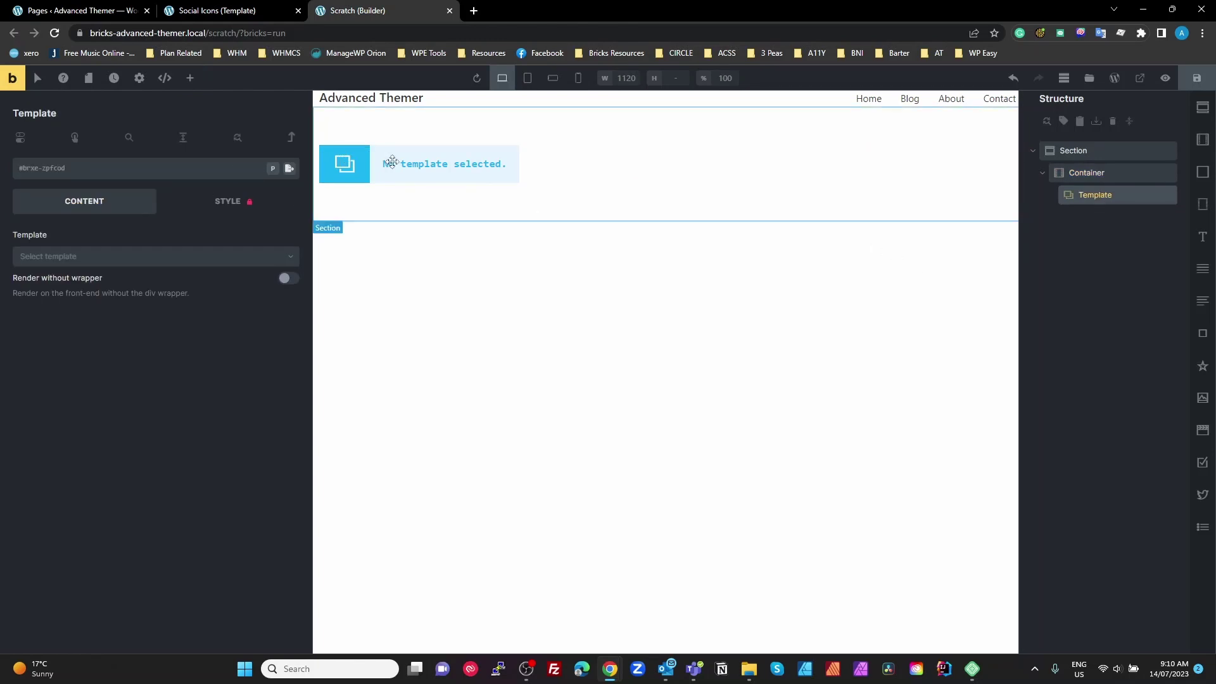
{"action": "left_click", "coordinate": [149, 257]}
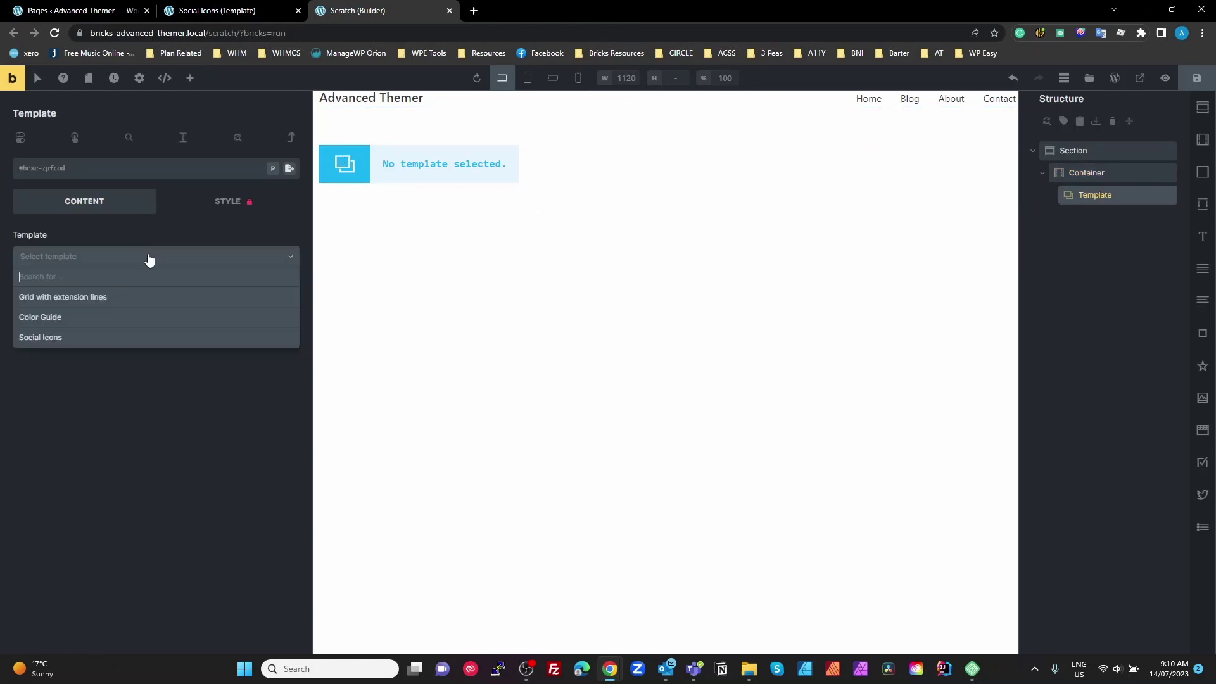
{"action": "left_click", "coordinate": [67, 339]}
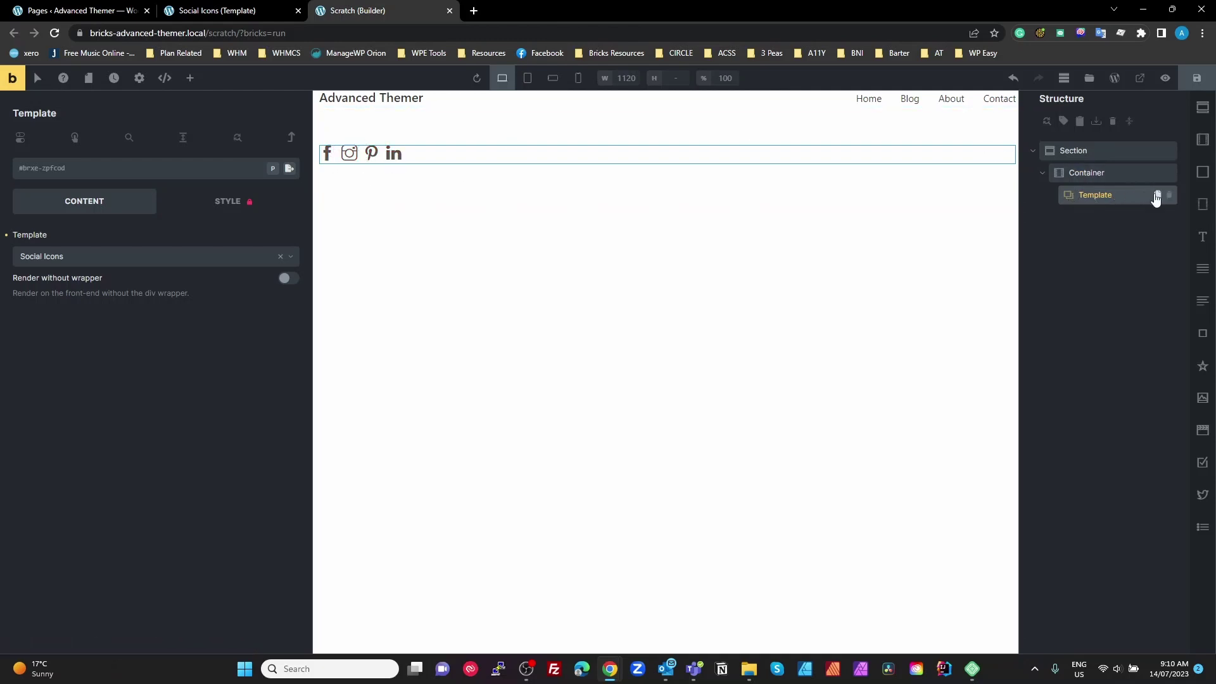
Duplicate the Template element within the container and save the page
{"action": "left_click", "coordinate": [1157, 195]}
{"action": "left_click", "coordinate": [1074, 217]}
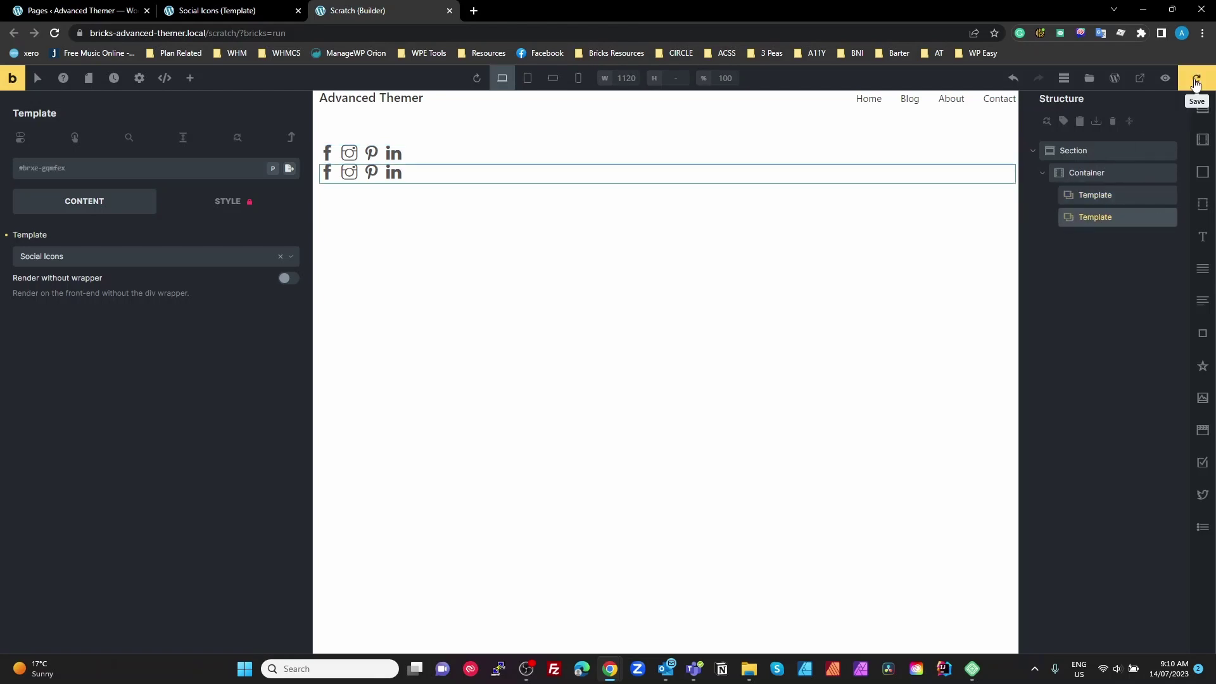
In the Social Icons template, change the Pinterest icon to Themify's circular Pinterest icon and save the template
{"action": "left_click", "coordinate": [212, 10]}
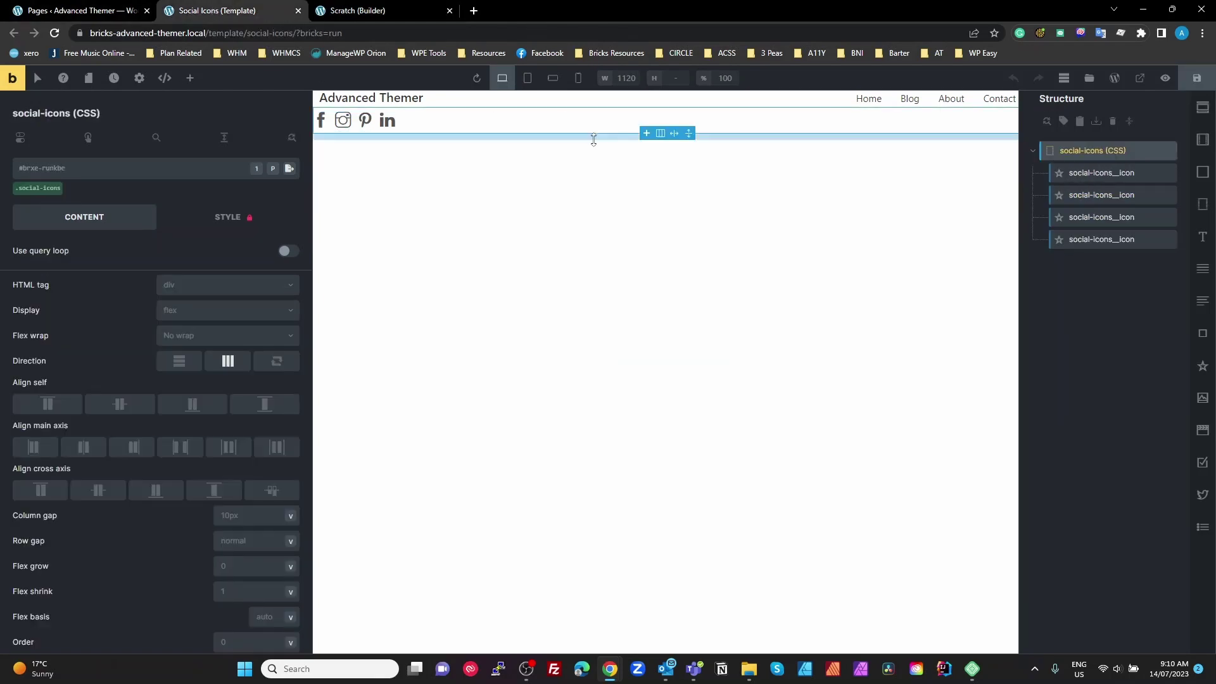
{"action": "left_click", "coordinate": [389, 122]}
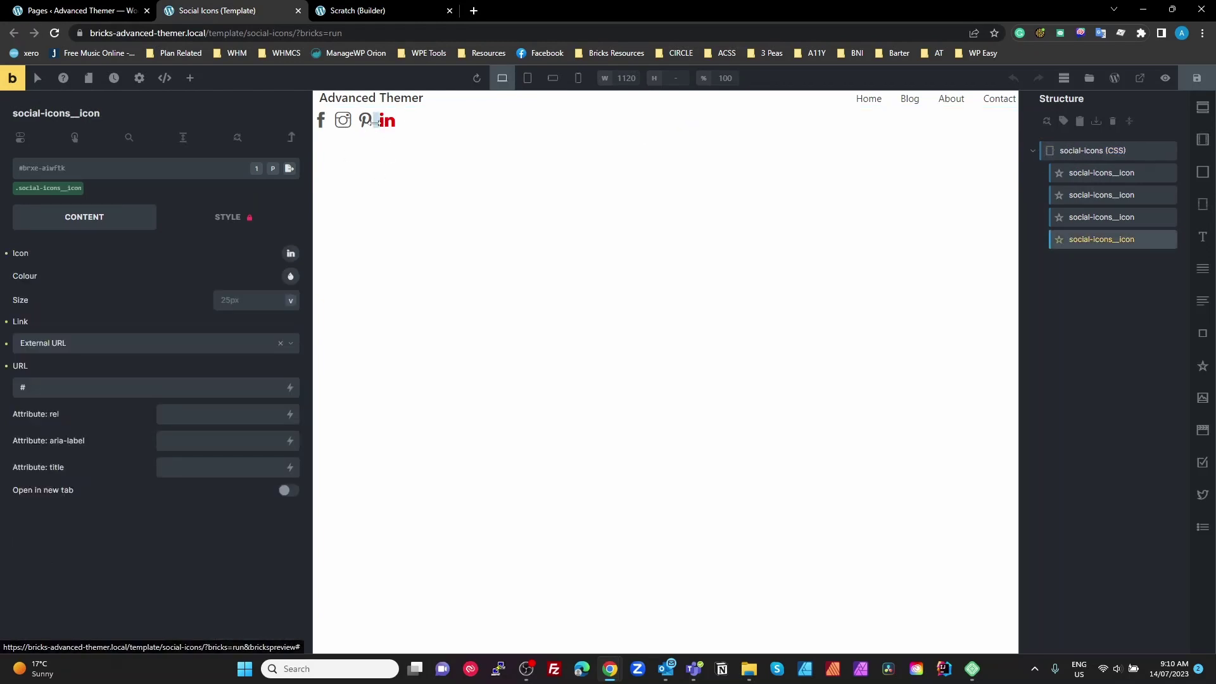
{"action": "left_click", "coordinate": [363, 122]}
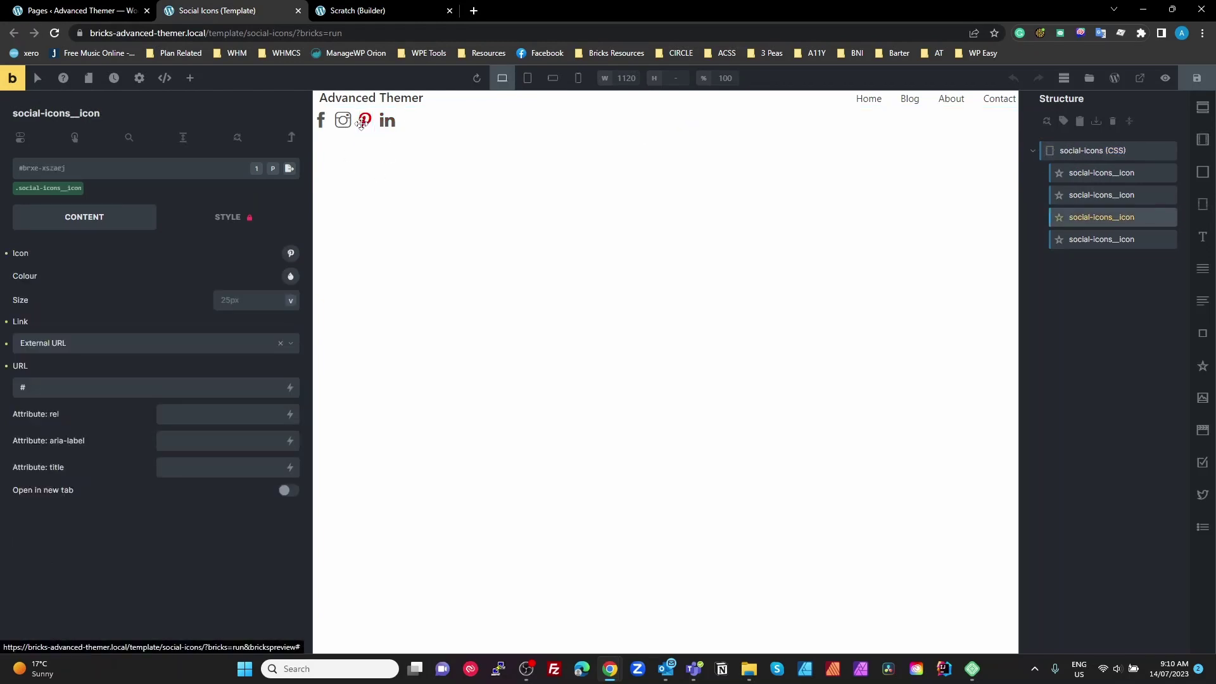
{"action": "left_click", "coordinate": [291, 254]}
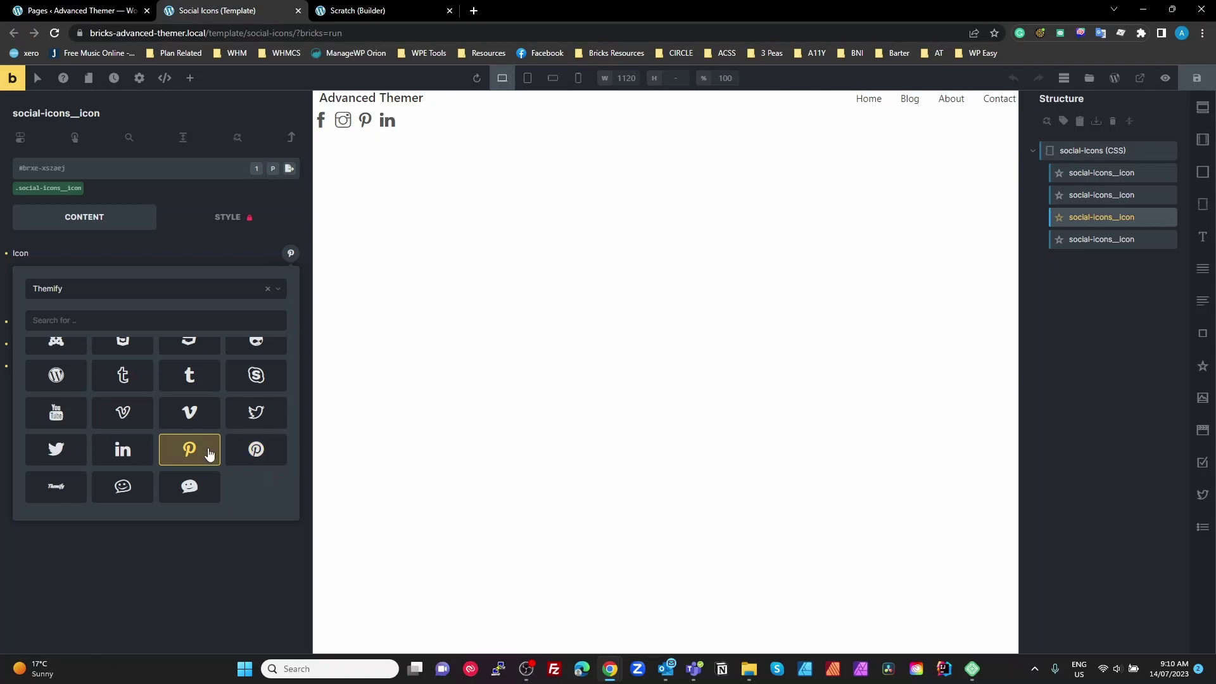
{"action": "left_click", "coordinate": [255, 453]}
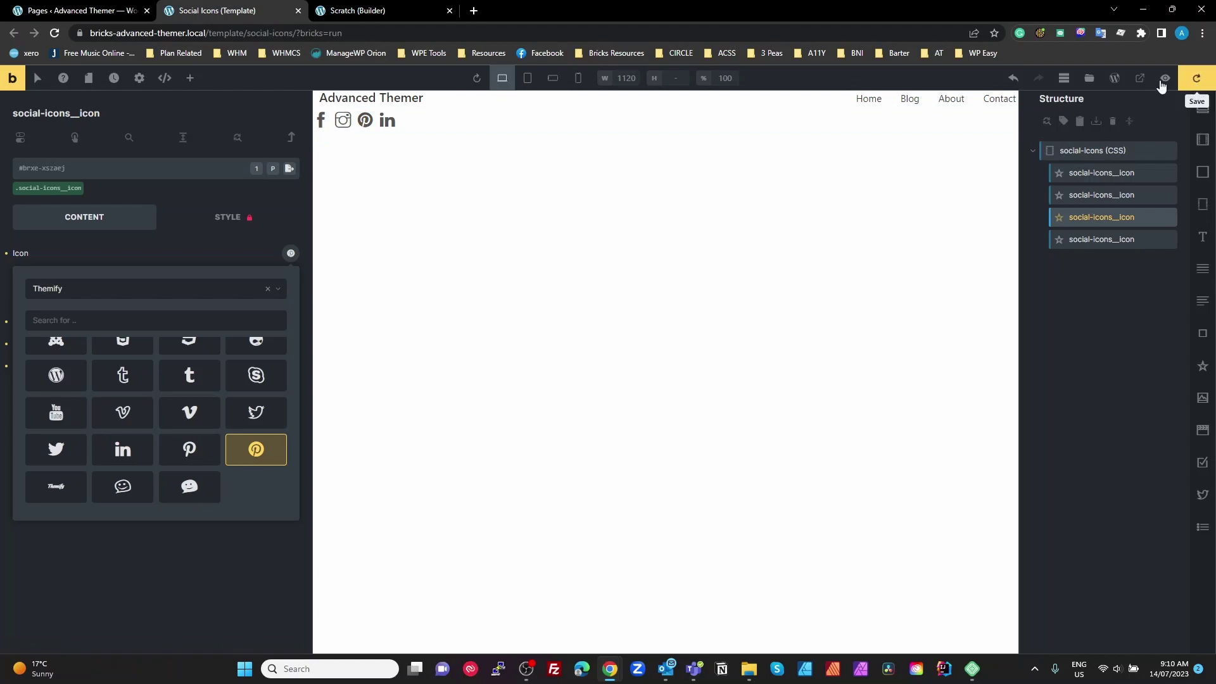
Reload the Scratch page and check the Pinterest icon and settings of both Template elements
{"action": "left_click", "coordinate": [376, 9]}
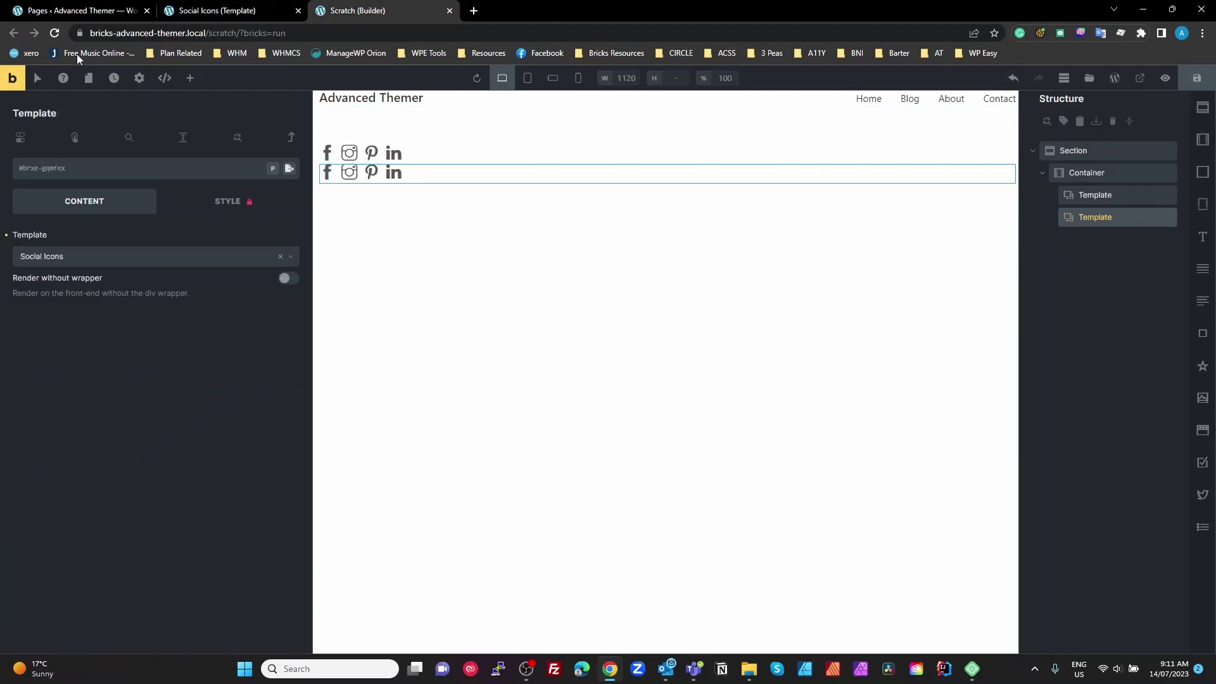
{"action": "left_click", "coordinate": [55, 34]}
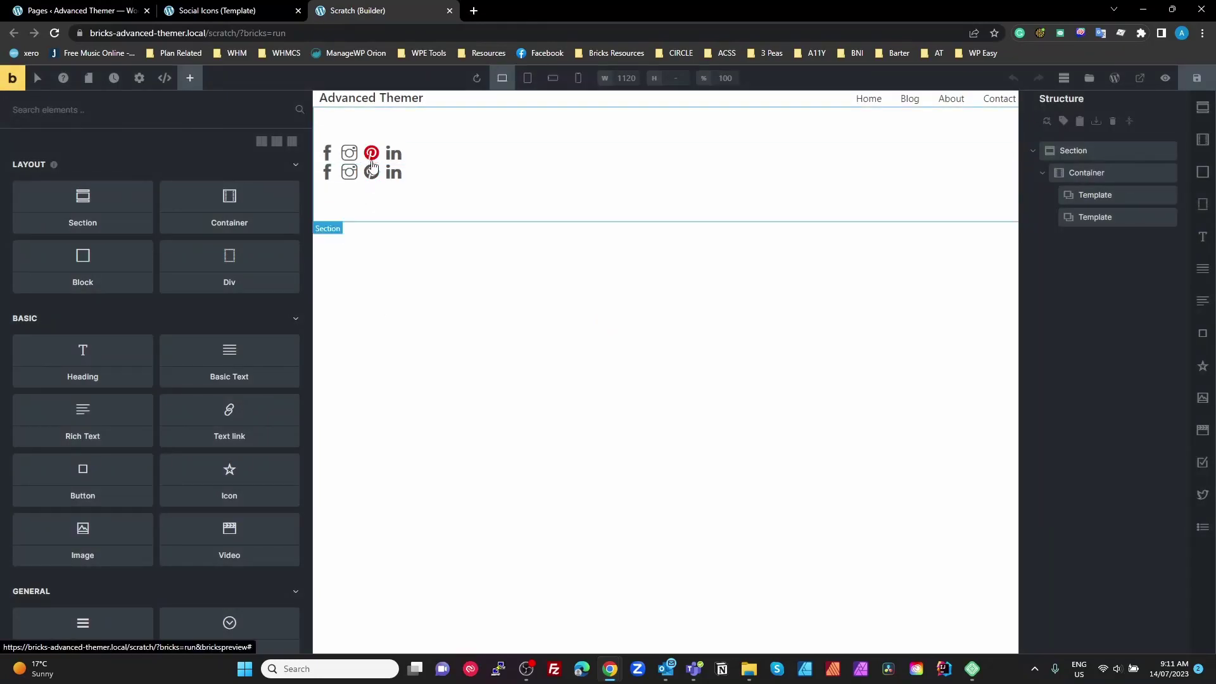
{"action": "left_click", "coordinate": [1100, 195]}
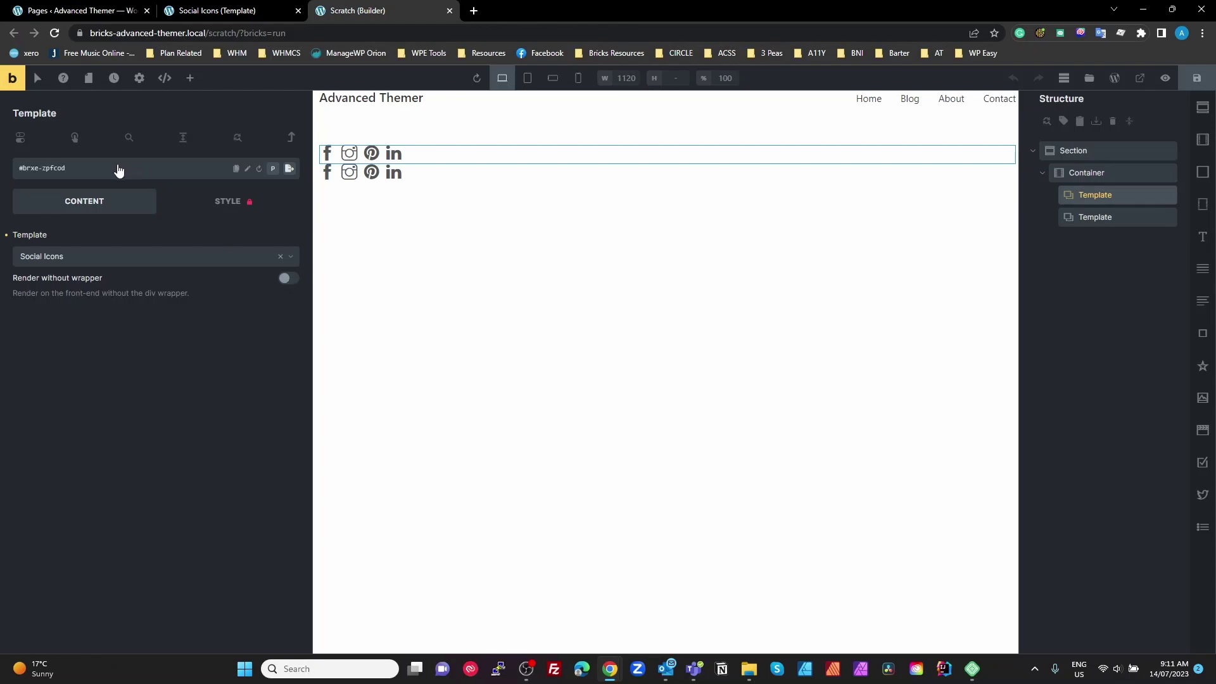
{"action": "left_click", "coordinate": [817, 165]}
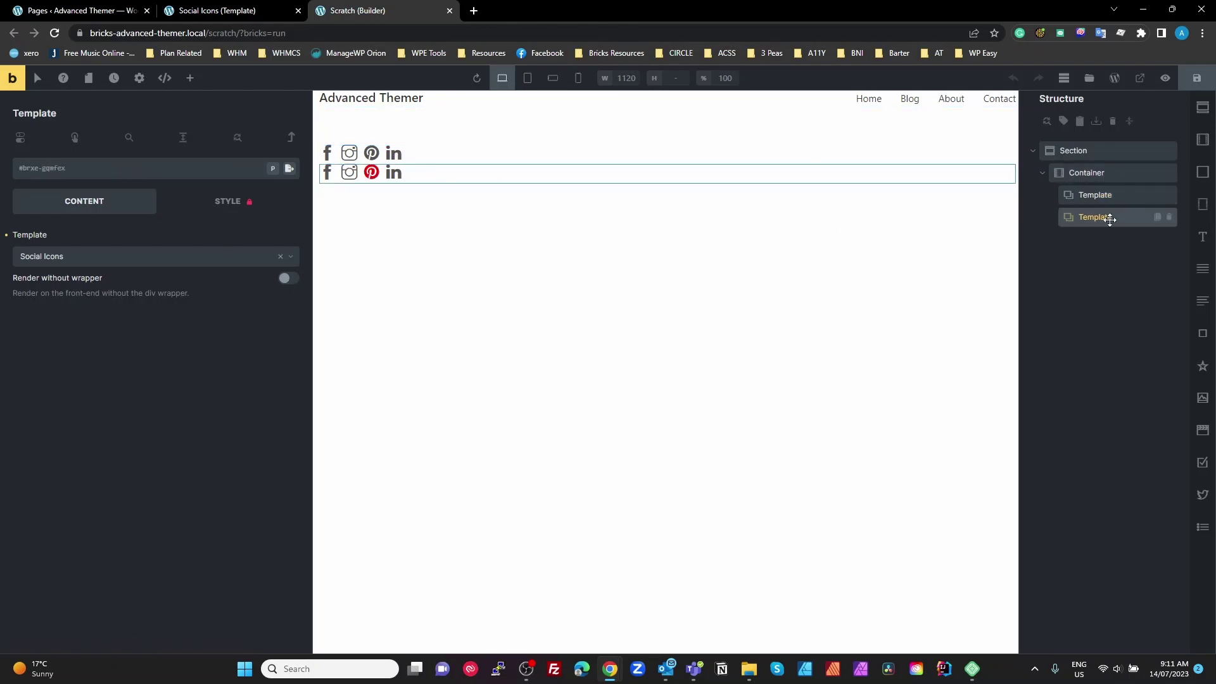
Add the social-icons--large and social-icons--primary classes to the second Template element
{"action": "left_click", "coordinate": [44, 171]}
{"action": "type", "text": "social"}
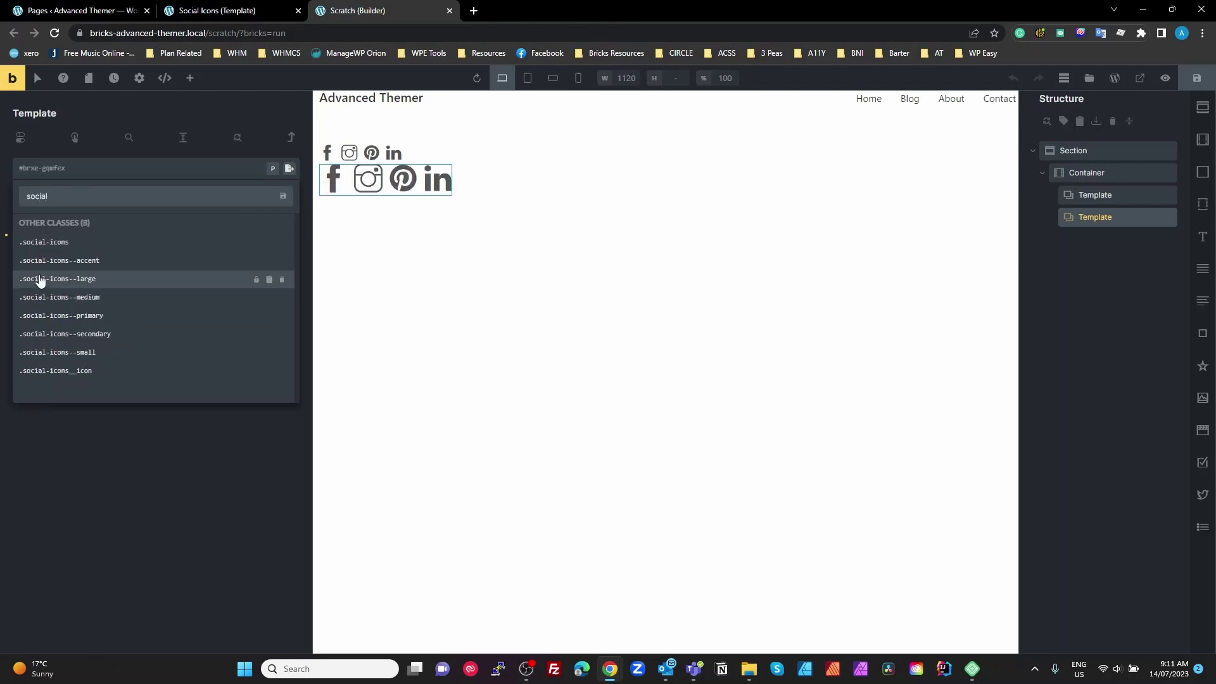
{"action": "left_click", "coordinate": [86, 281]}
{"action": "left_click", "coordinate": [123, 169]}
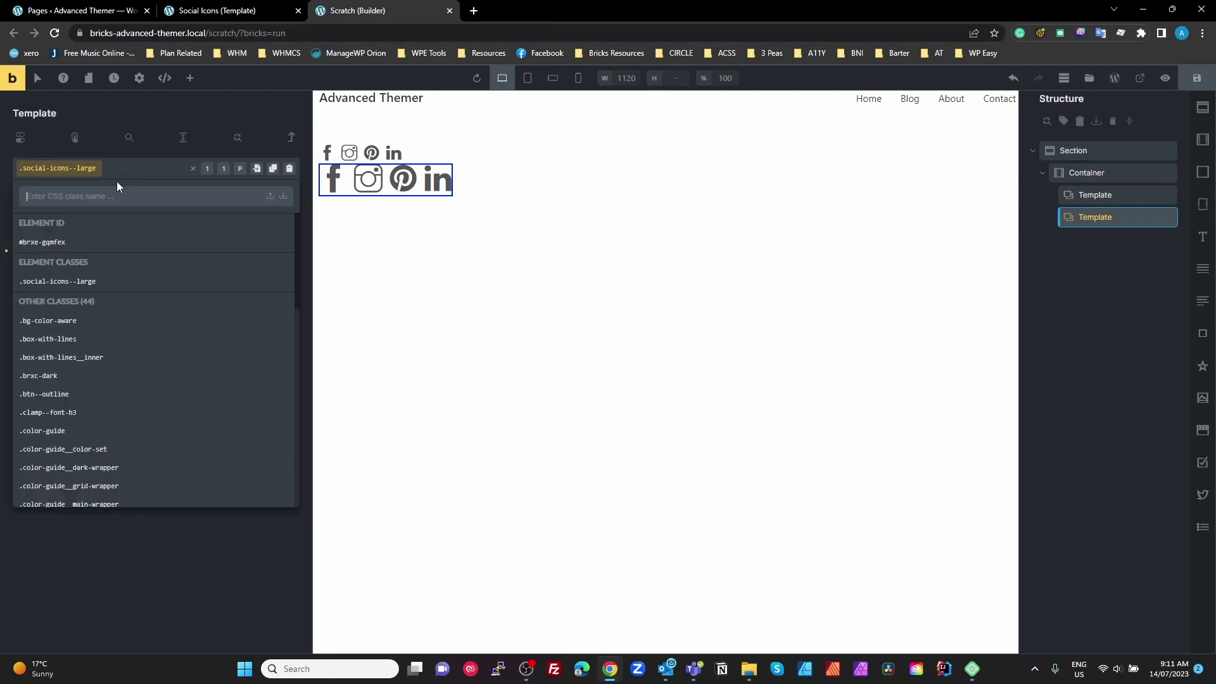
{"action": "type", "text": "social"}
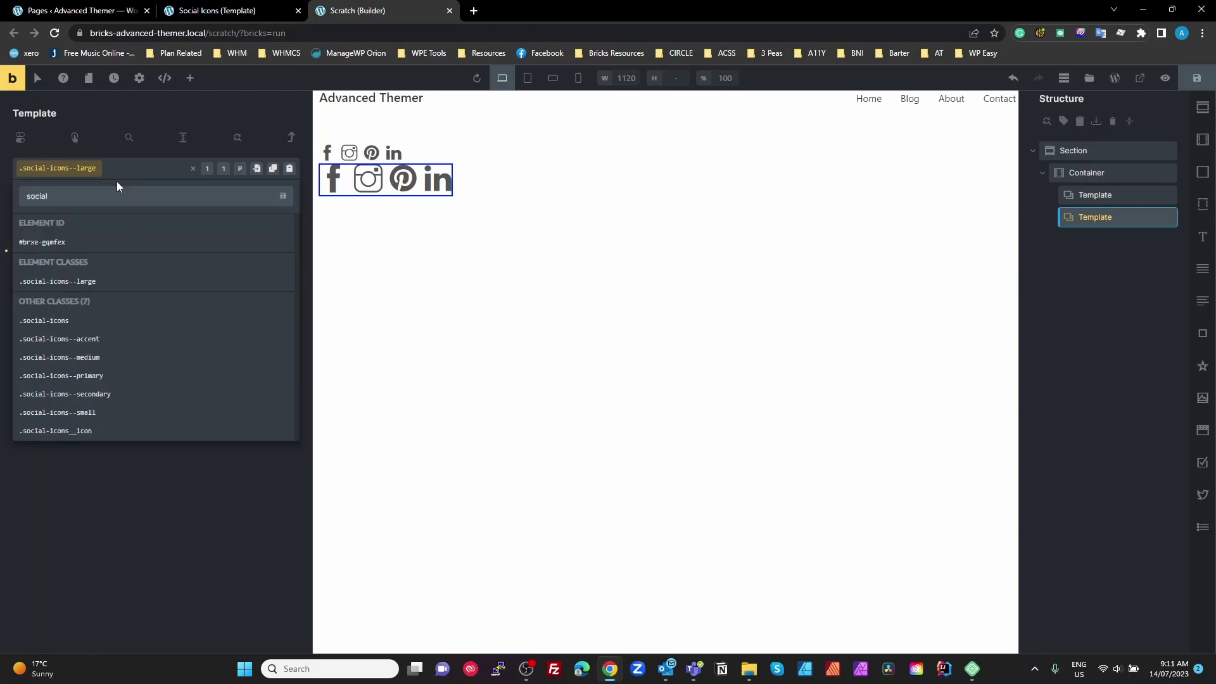
{"action": "left_click", "coordinate": [81, 377]}
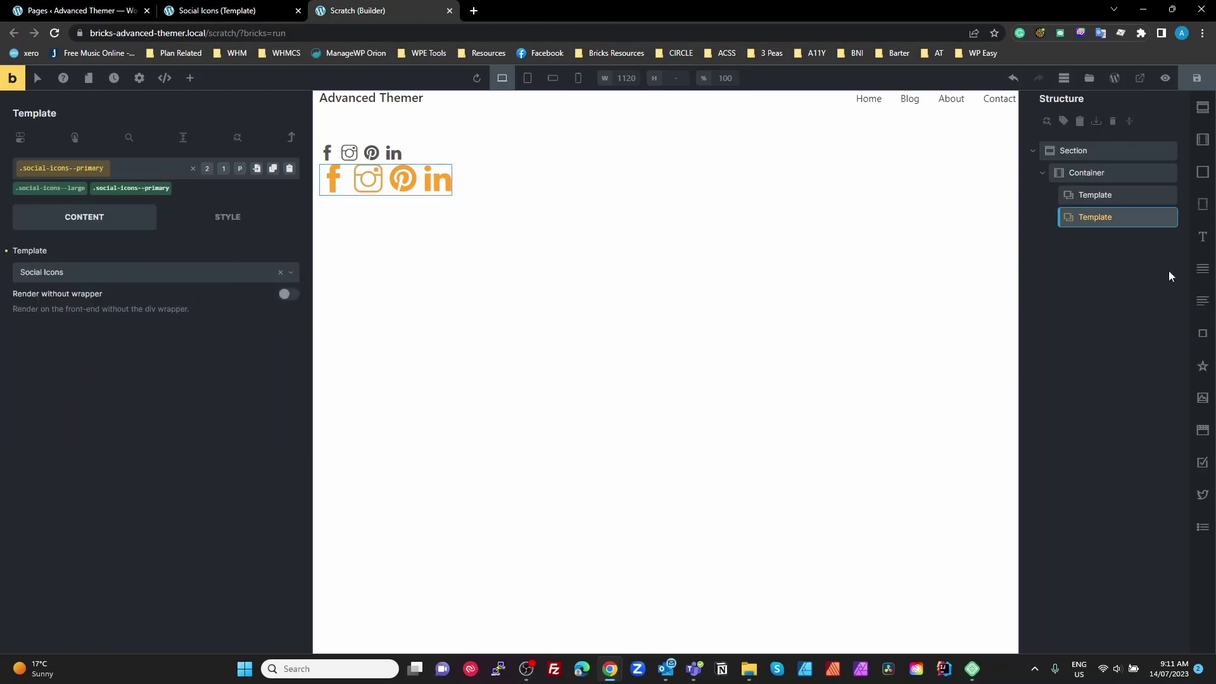
Compare the two Template elements on the Scratch page with the source Social Icons template
{"action": "left_click", "coordinate": [1073, 195]}
{"action": "left_click", "coordinate": [1077, 214]}
{"action": "left_click", "coordinate": [211, 11]}
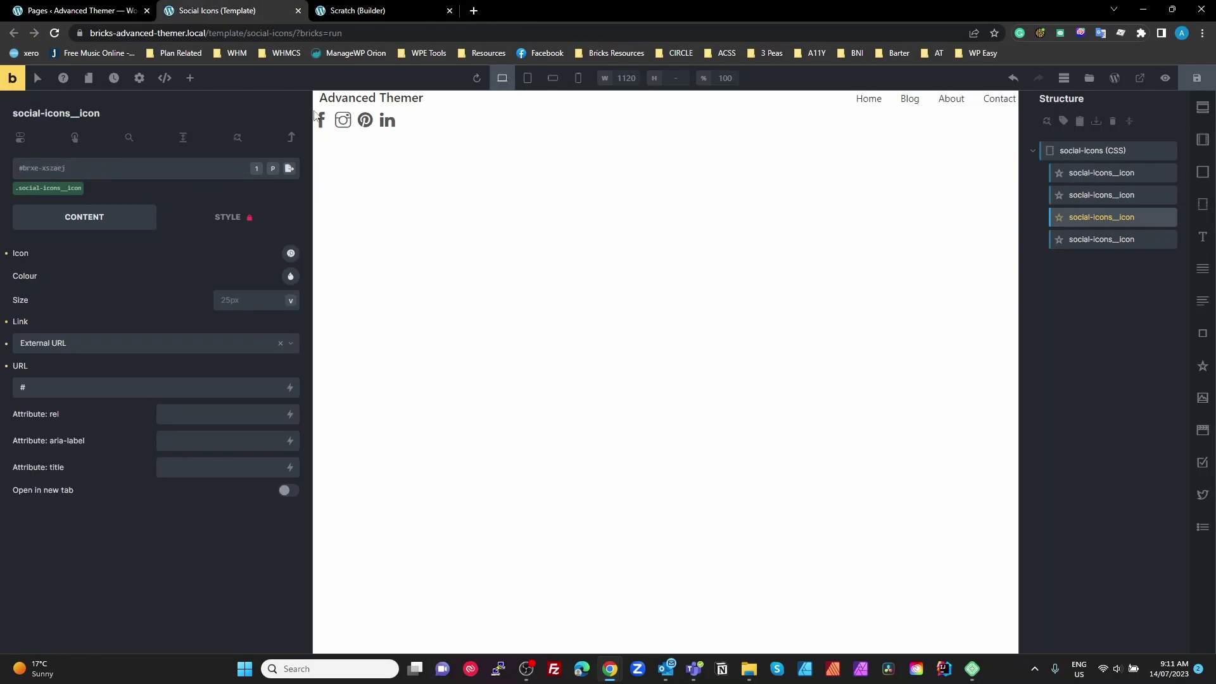
{"action": "left_click", "coordinate": [363, 11]}
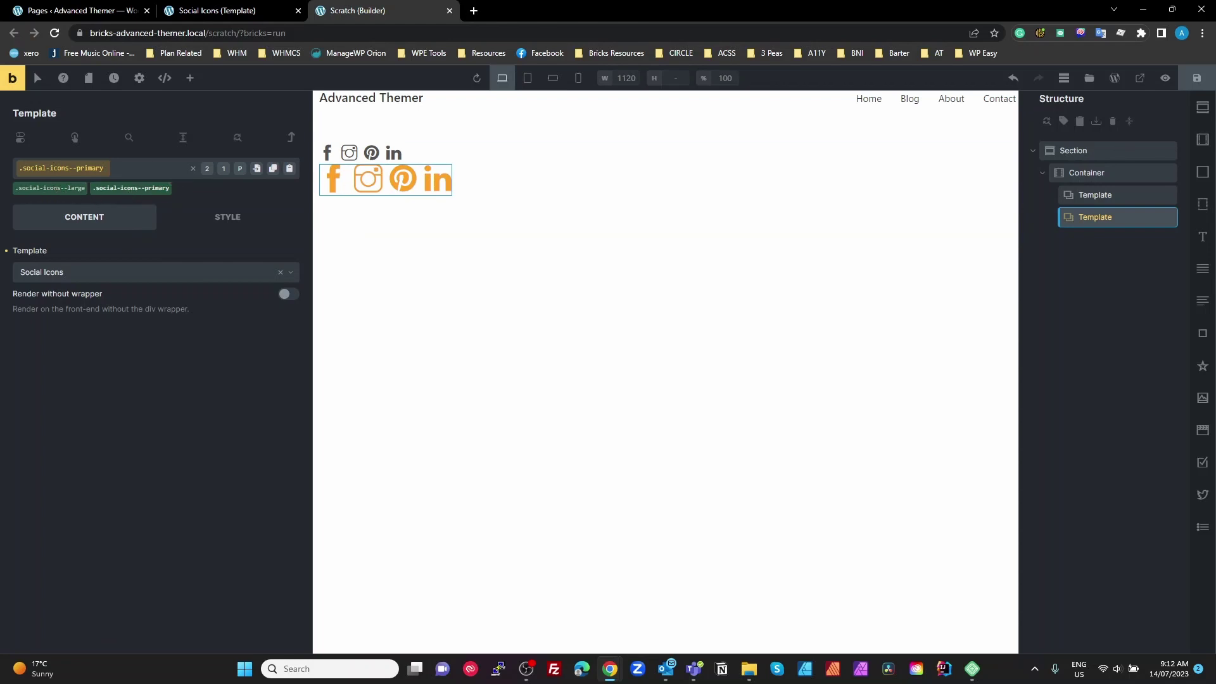
Save the Scratch page and inspect the second Template element's wrapper div and its modifier classes on the front end
{"action": "left_click", "coordinate": [1196, 80]}
{"action": "left_click", "coordinate": [1142, 81]}
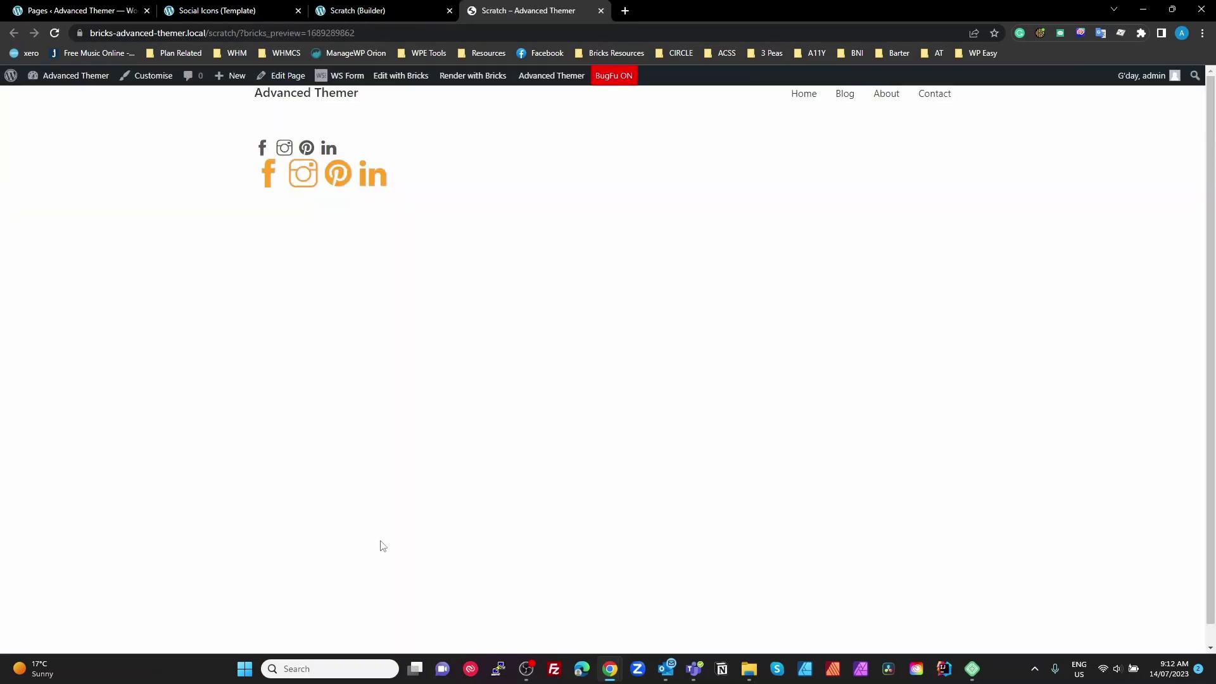
{"action": "key", "text": "ctrl+shift+c"}
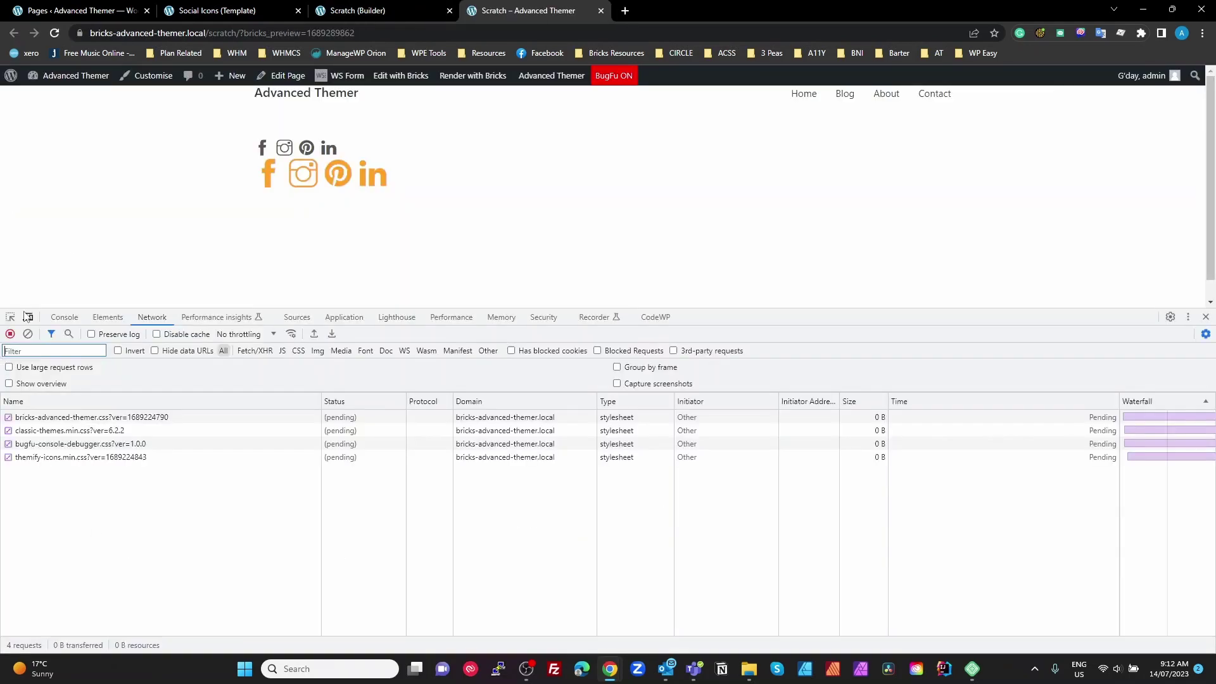
{"action": "left_click", "coordinate": [374, 188]}
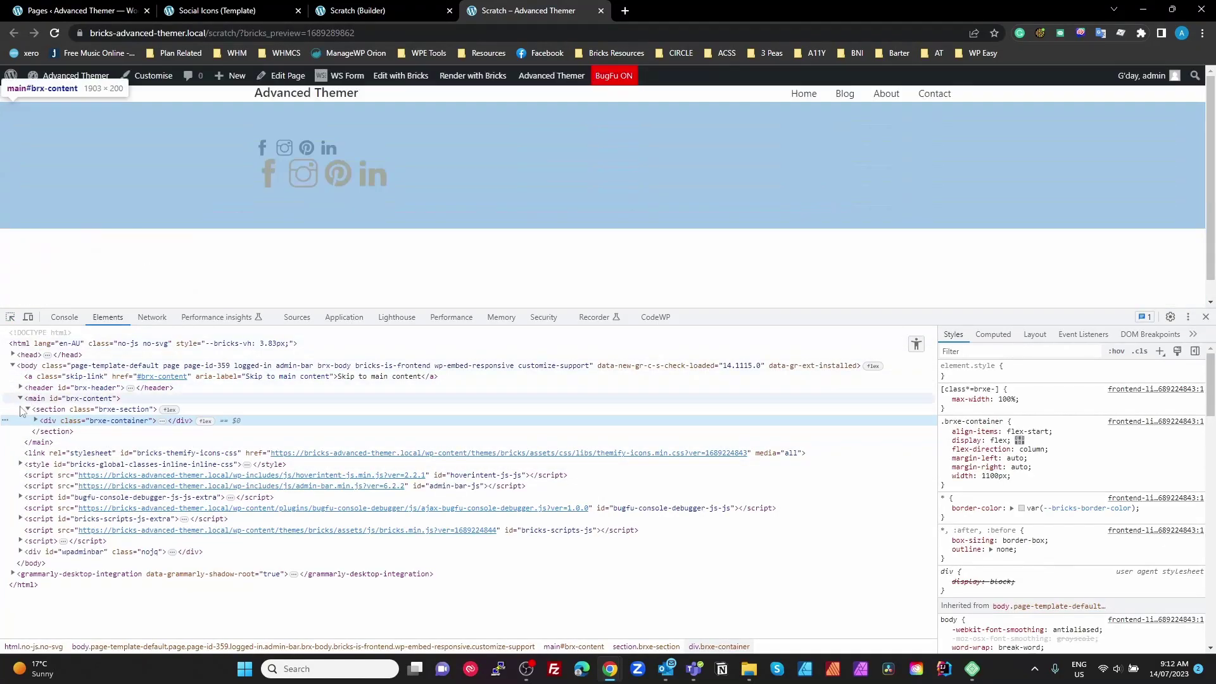
{"action": "left_click", "coordinate": [37, 421]}
{"action": "left_click", "coordinate": [58, 443]}
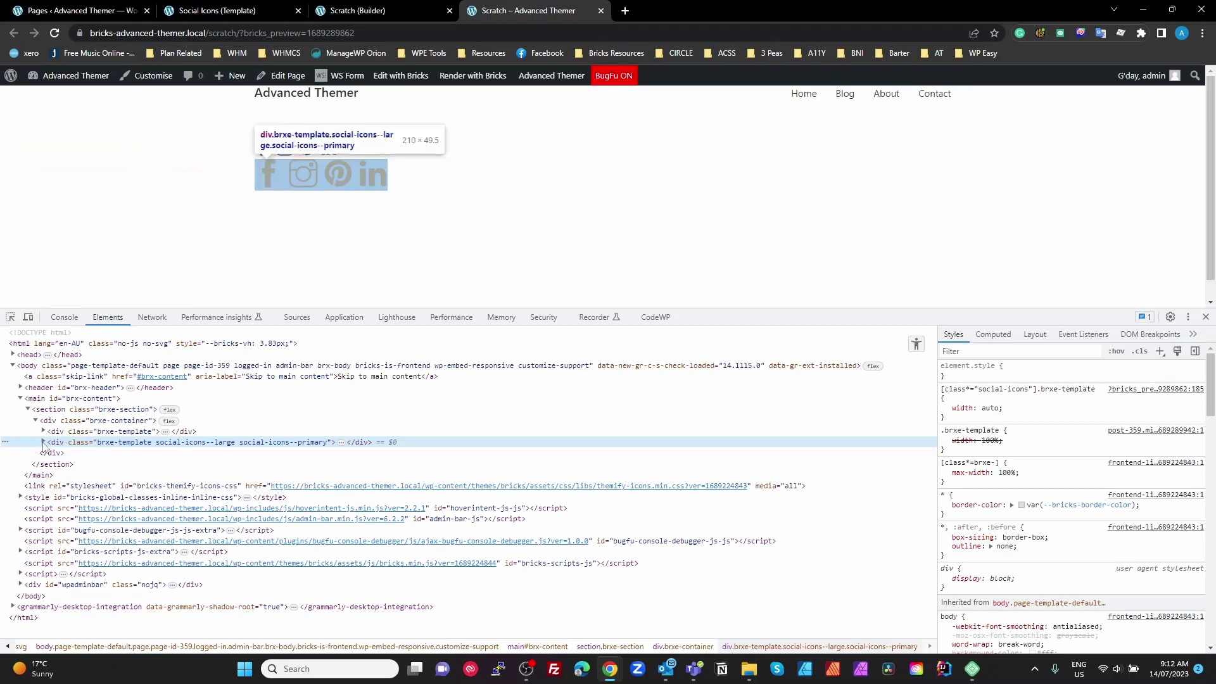
{"action": "left_click", "coordinate": [43, 442]}
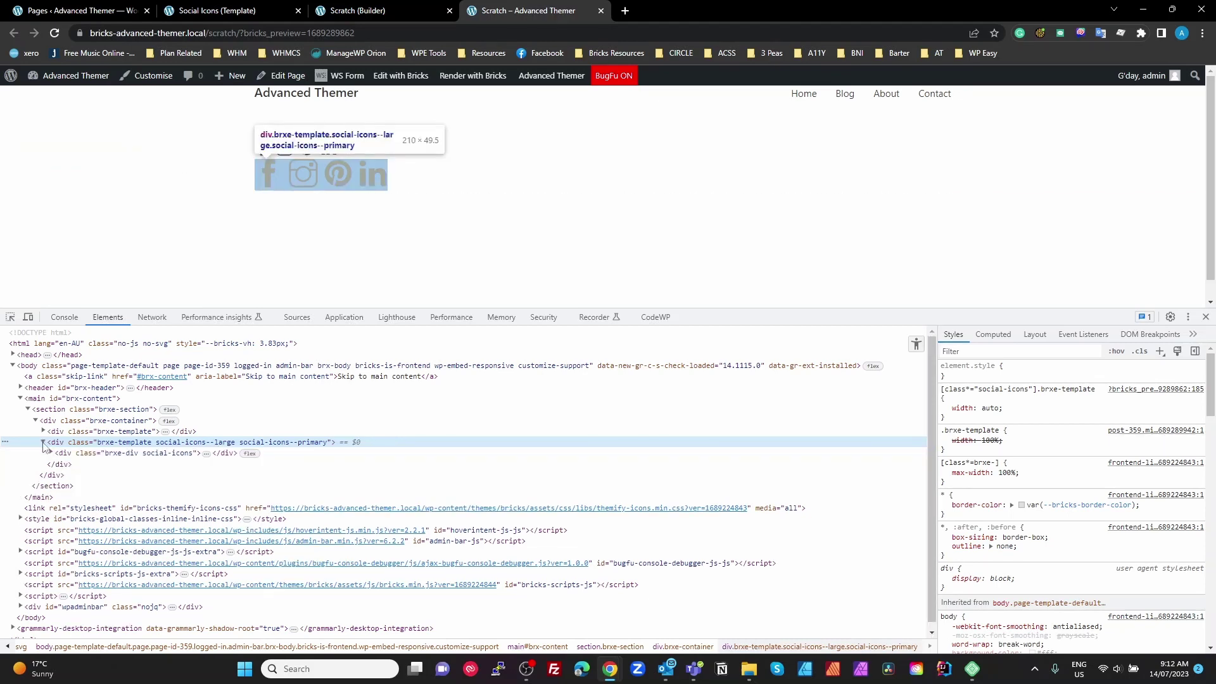
{"action": "double_click", "coordinate": [108, 445]}
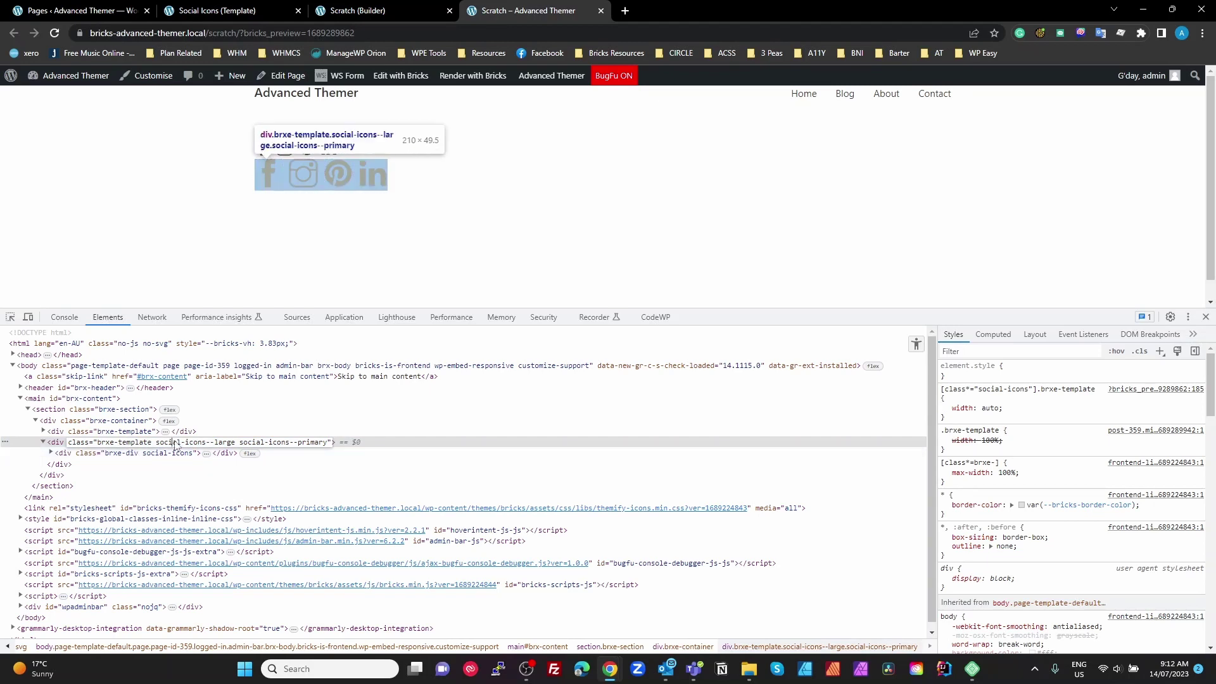
{"action": "left_click_drag", "start_coordinate": [157, 443], "coordinate": [329, 451]}
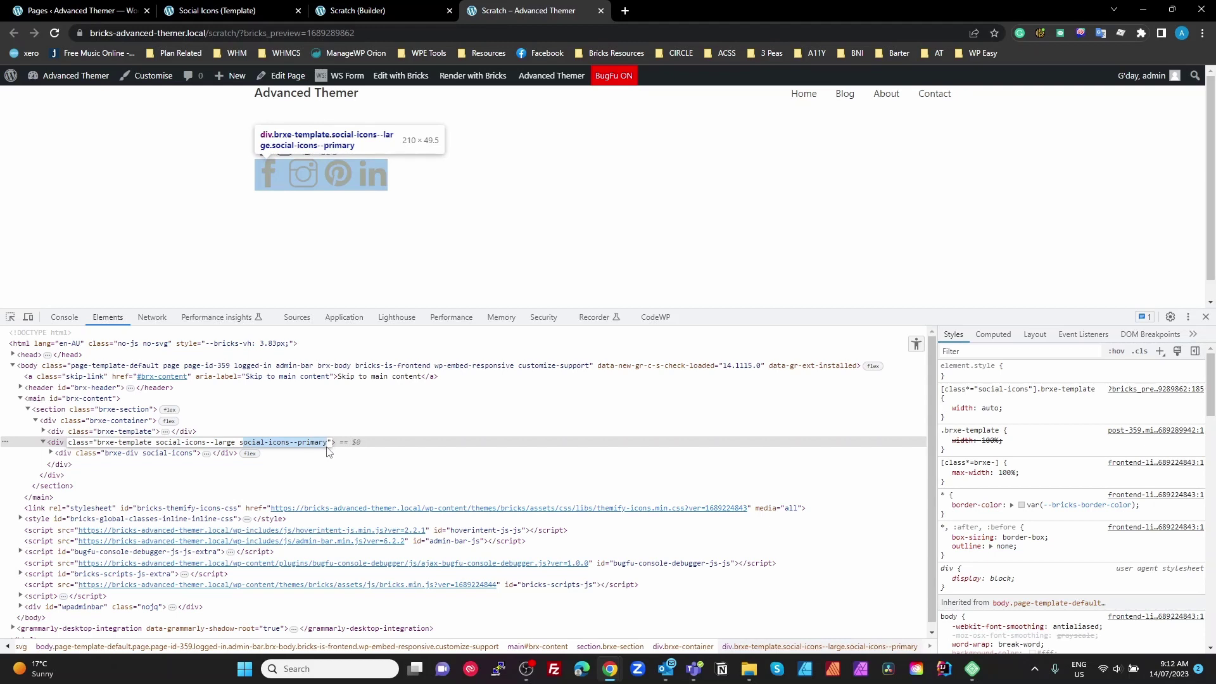
Enable Render without wrapper on the second Template element, save the page and check its markup on the front end
{"action": "left_click", "coordinate": [380, 11]}
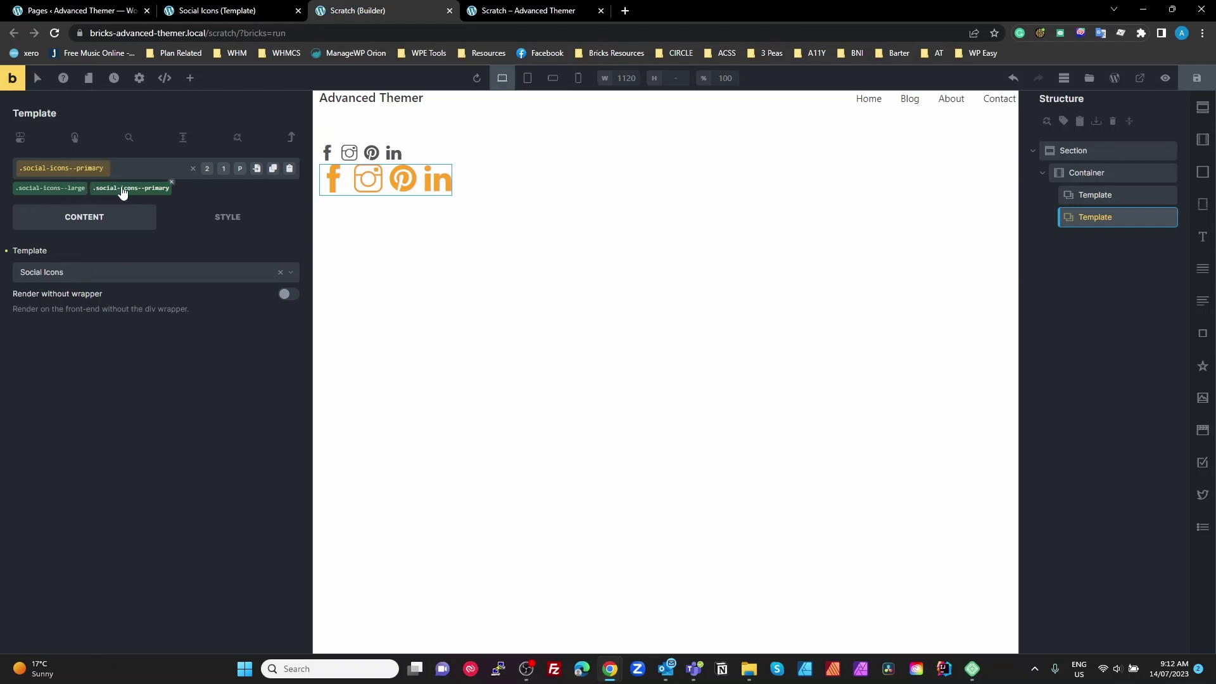
{"action": "left_click", "coordinate": [288, 295]}
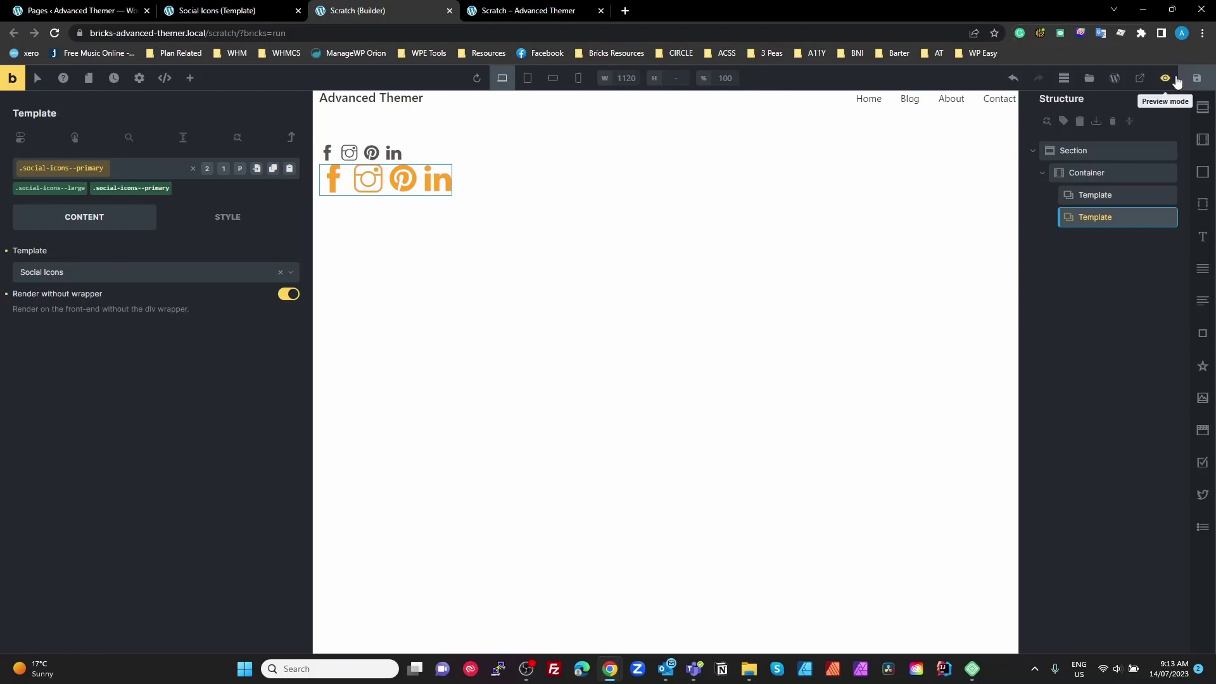
{"action": "left_click", "coordinate": [1200, 79]}
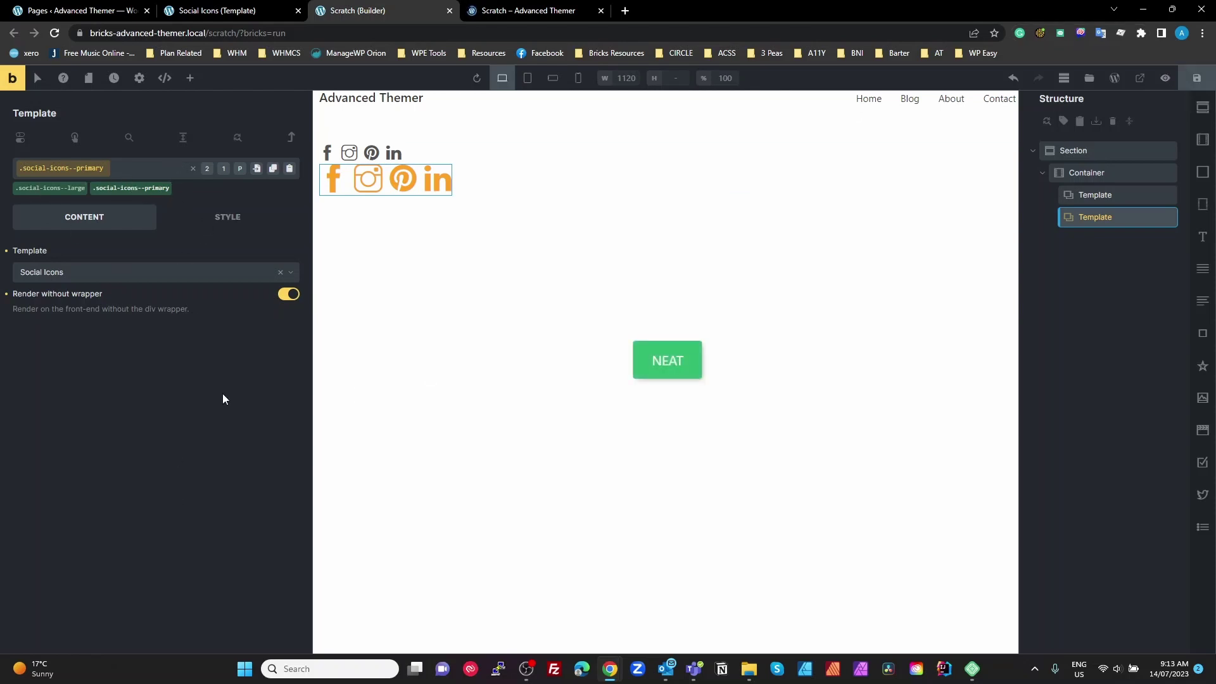
{"action": "left_click", "coordinate": [499, 11]}
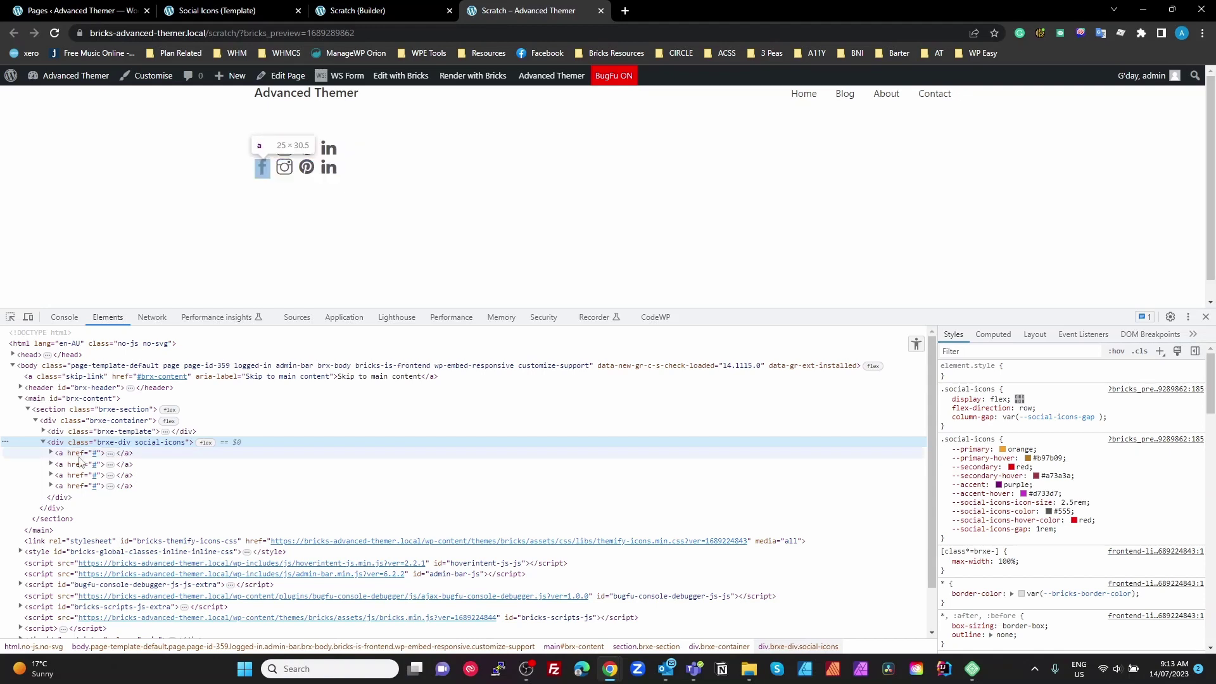
Disable Render without wrapper on the second Template element and save the Scratch page
{"action": "left_click", "coordinate": [350, 11]}
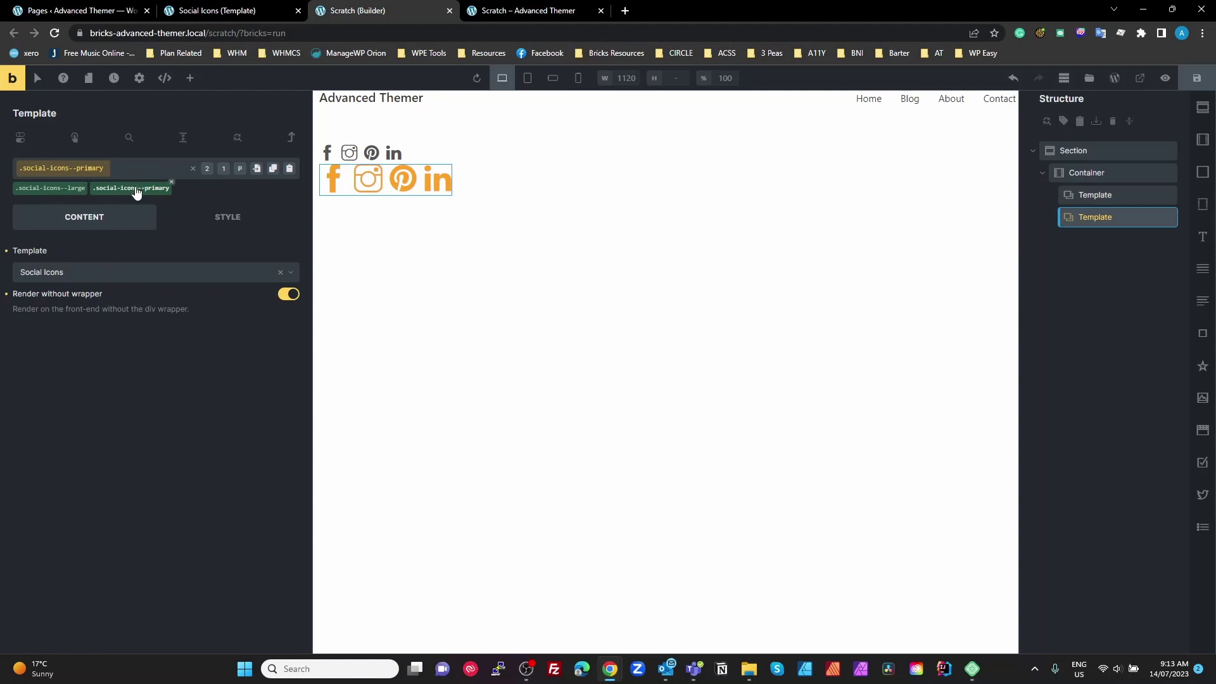
{"action": "left_click", "coordinate": [292, 294]}
{"action": "left_click", "coordinate": [1196, 77]}
{"action": "left_click", "coordinate": [1196, 78]}
In the Social Icons template, open the social-icons class's custom CSS and examine its primary, secondary and accent colour variables
{"action": "left_click", "coordinate": [232, 11]}
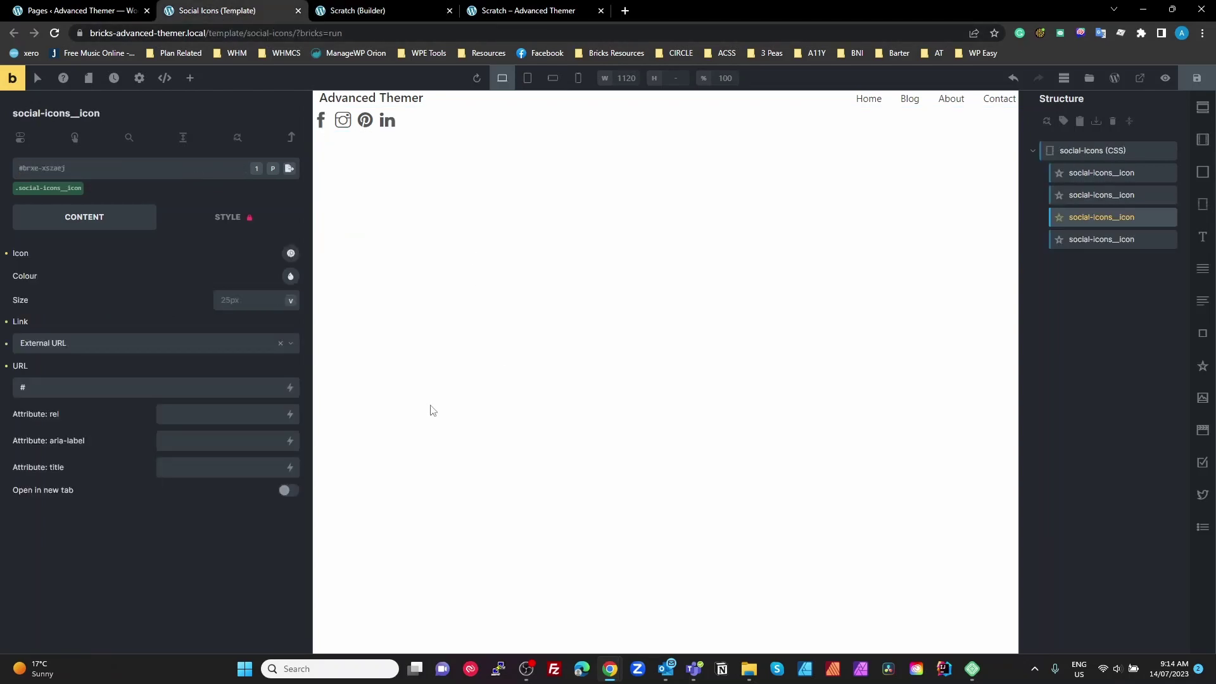
{"action": "left_click", "coordinate": [1083, 150]}
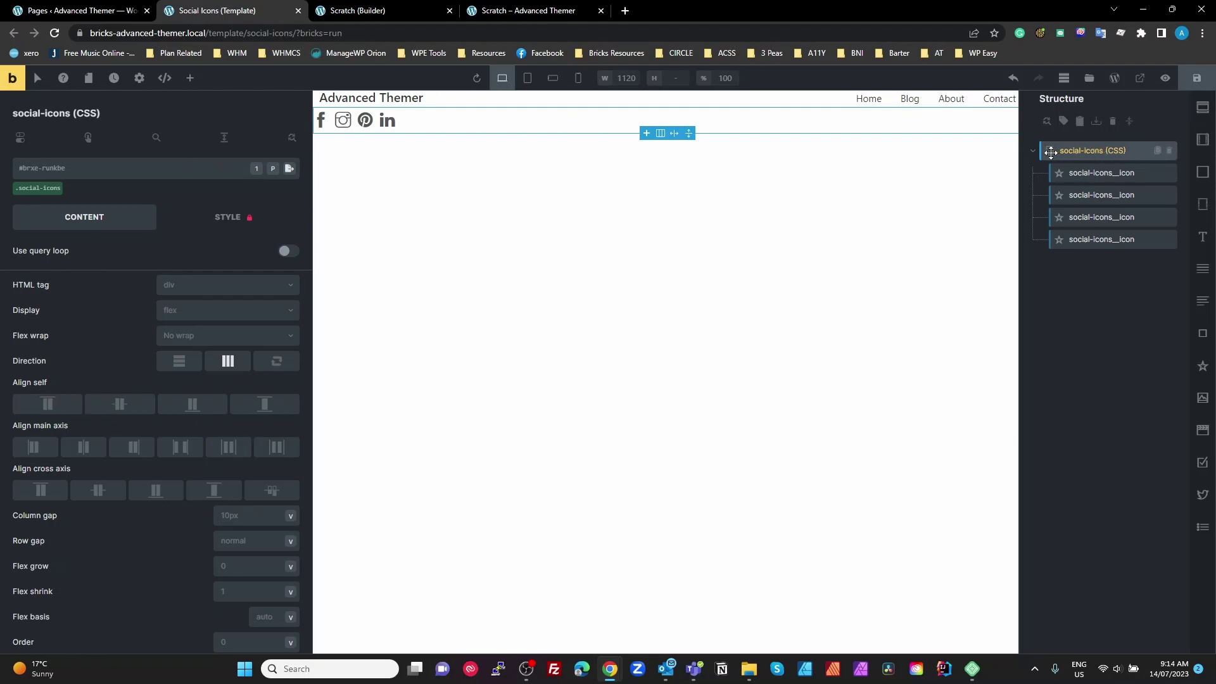
{"action": "left_click", "coordinate": [37, 188]}
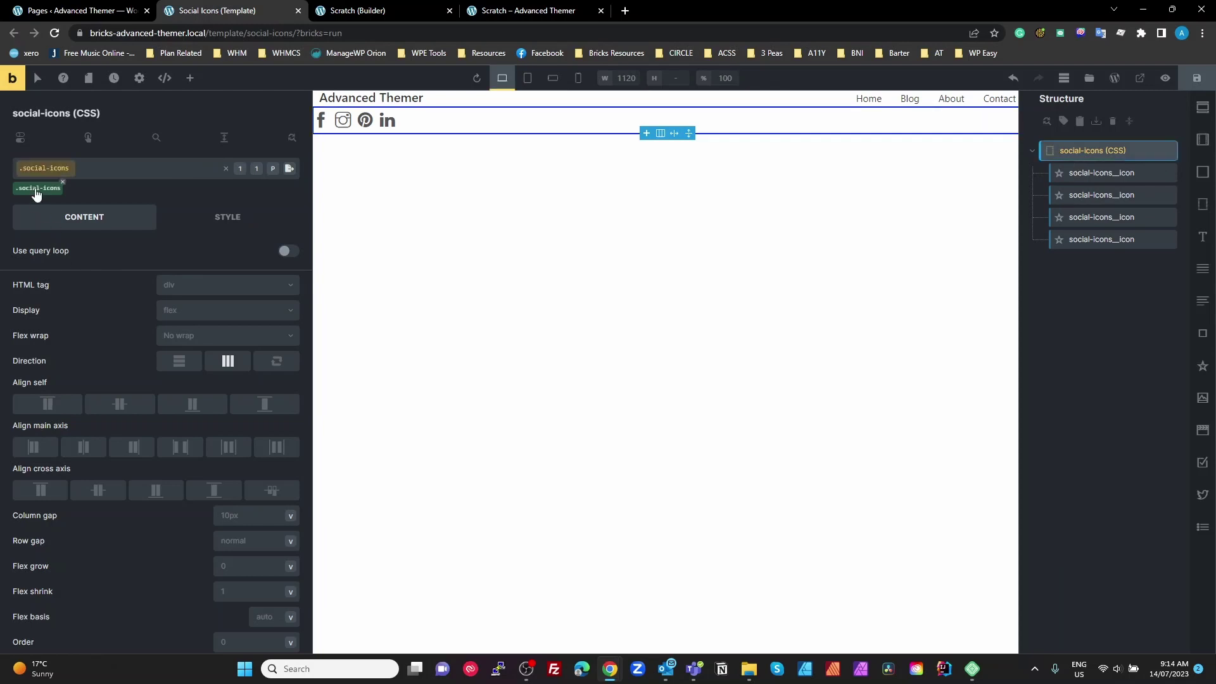
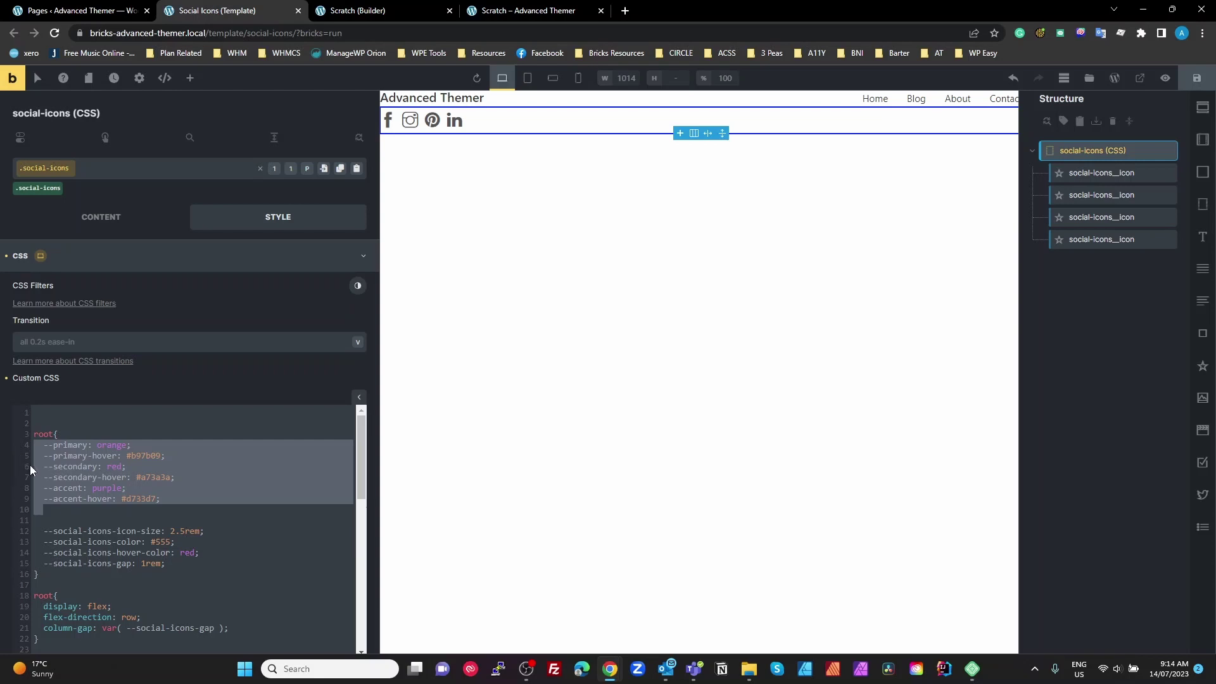
{"action": "left_click_drag", "start_coordinate": [166, 499], "coordinate": [2, 446]}
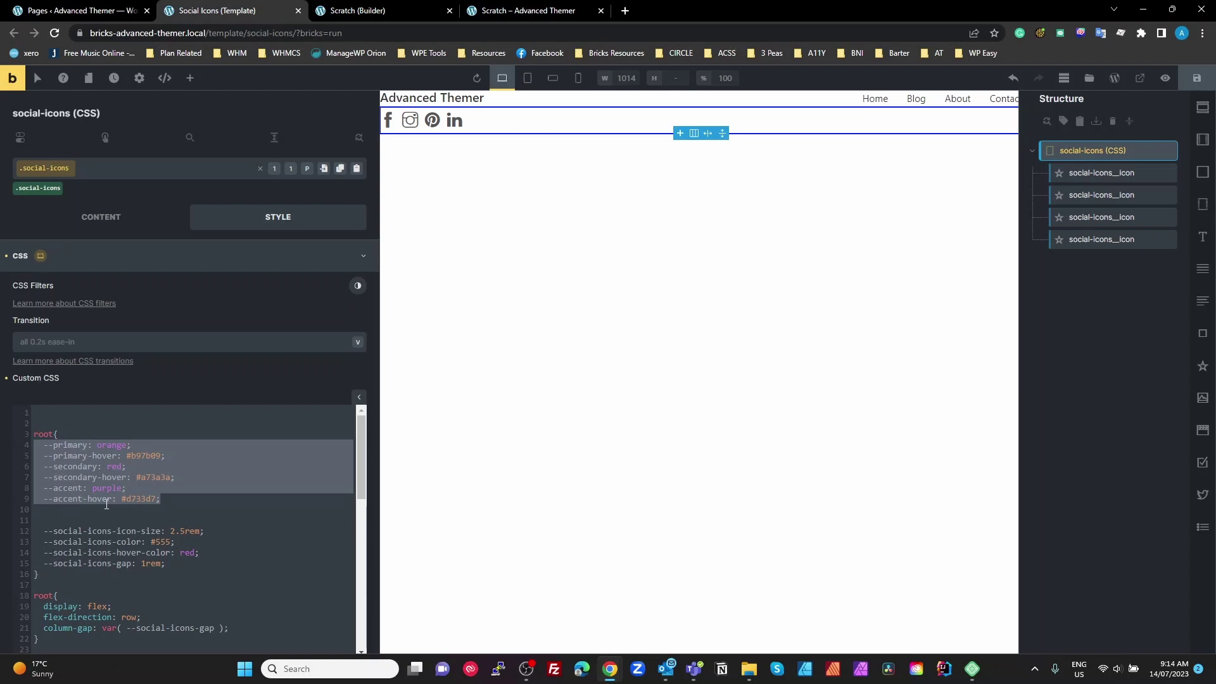
{"action": "left_click", "coordinate": [82, 476]}
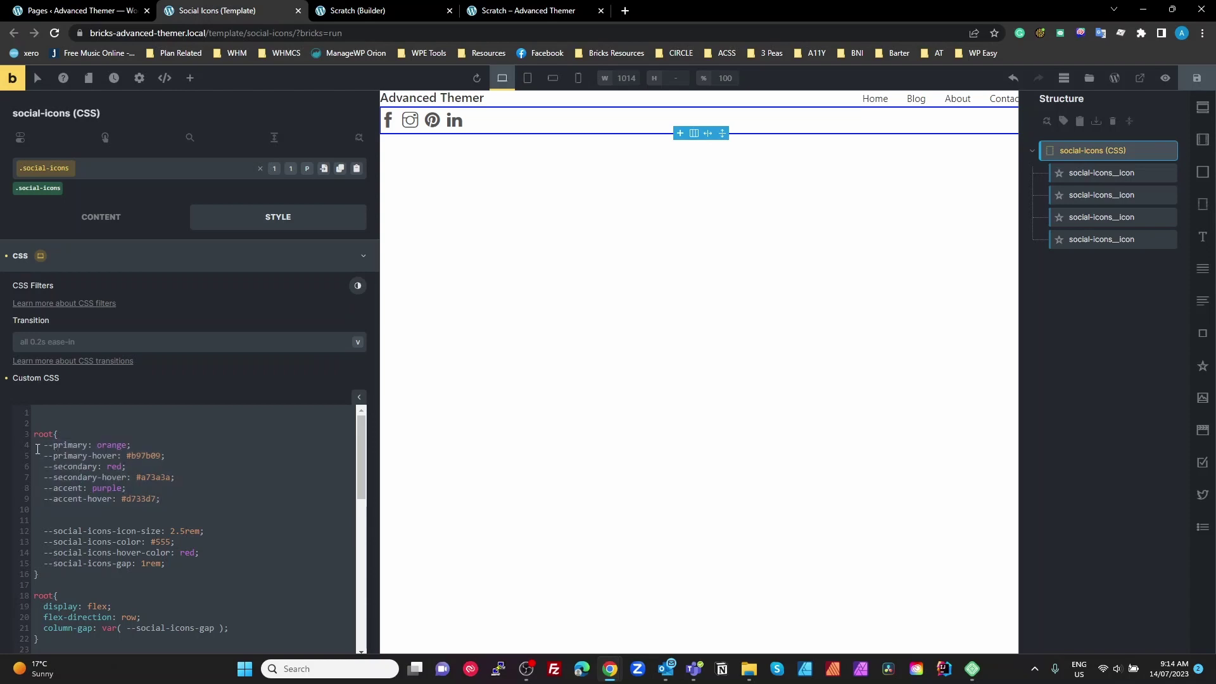
{"action": "left_click_drag", "start_coordinate": [38, 449], "coordinate": [187, 500]}
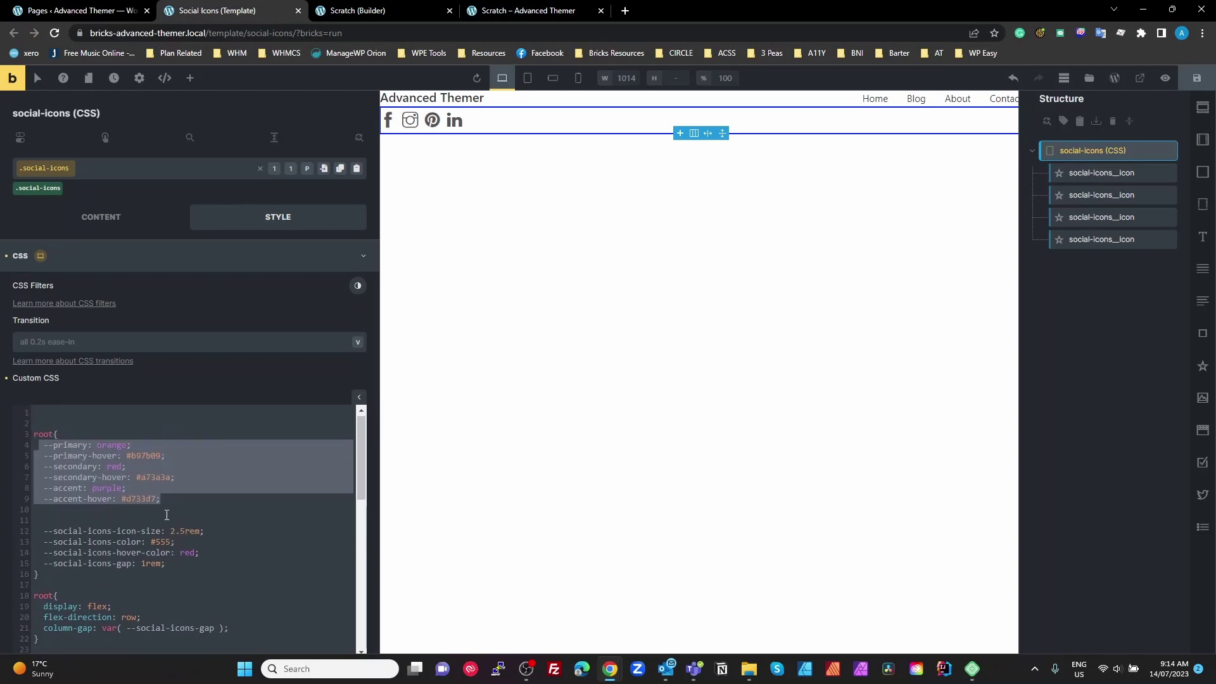
Examine the icon size, colour, hover colour and gap variables in the custom CSS, including their social-icons name prefix
{"action": "left_click_drag", "start_coordinate": [177, 561], "coordinate": [6, 536]}
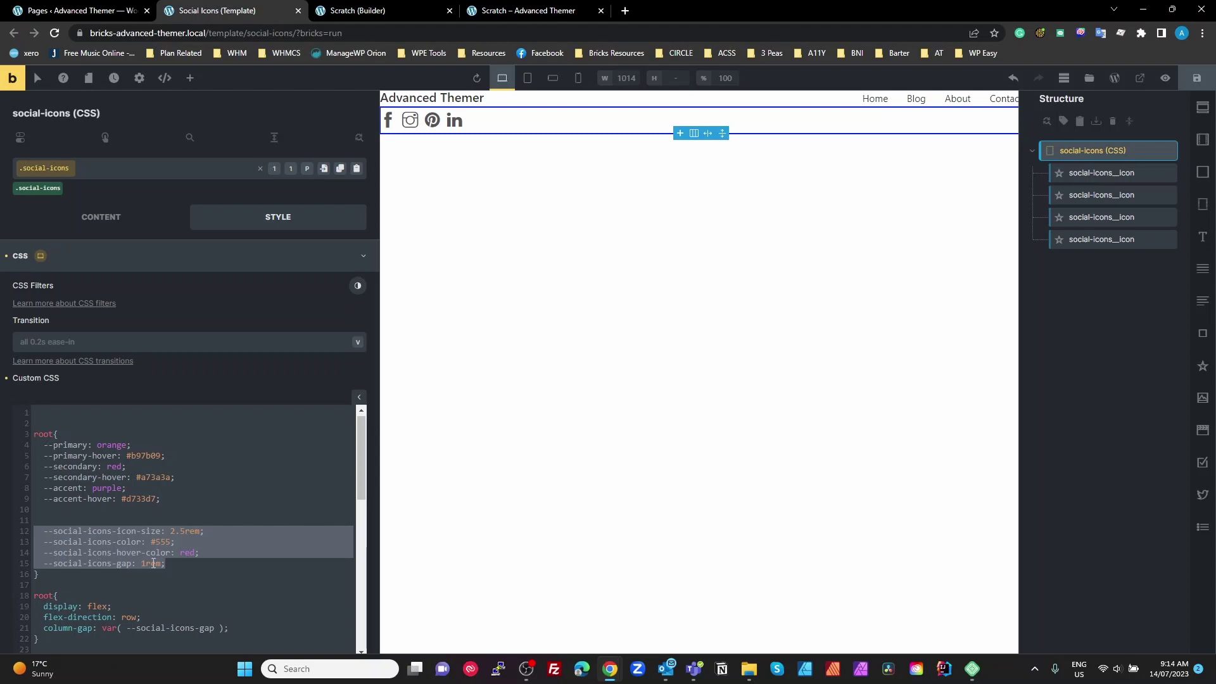
{"action": "left_click", "coordinate": [126, 531]}
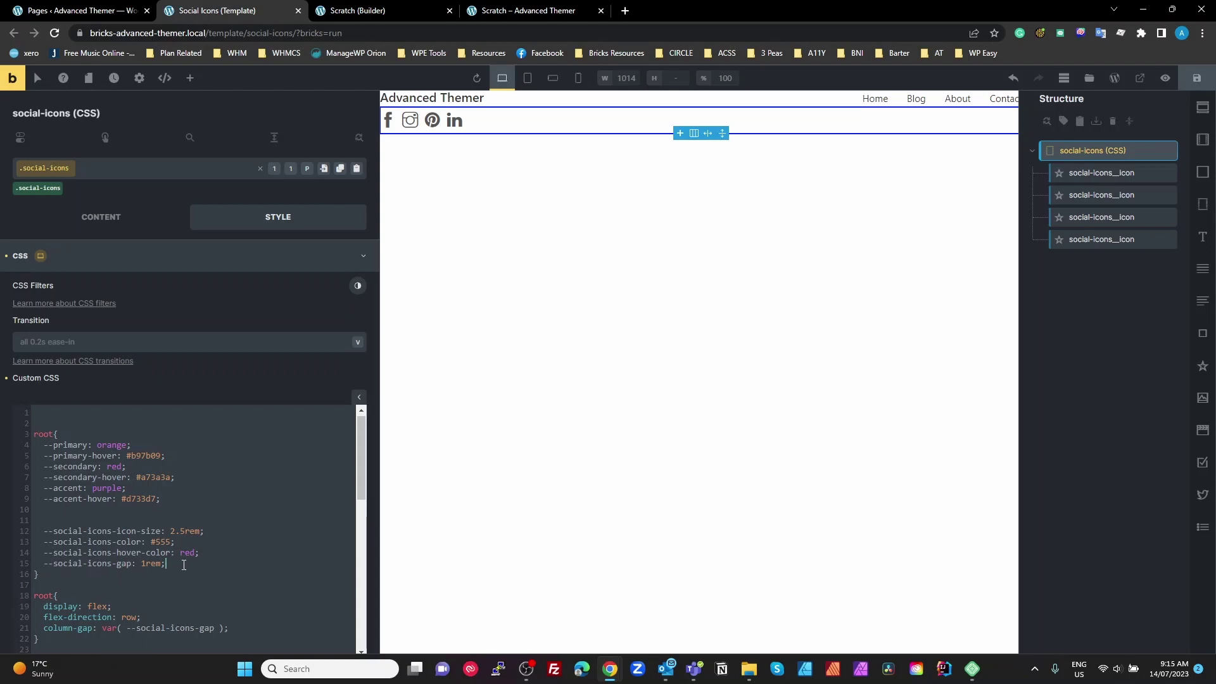
{"action": "left_click_drag", "start_coordinate": [169, 564], "coordinate": [9, 536]}
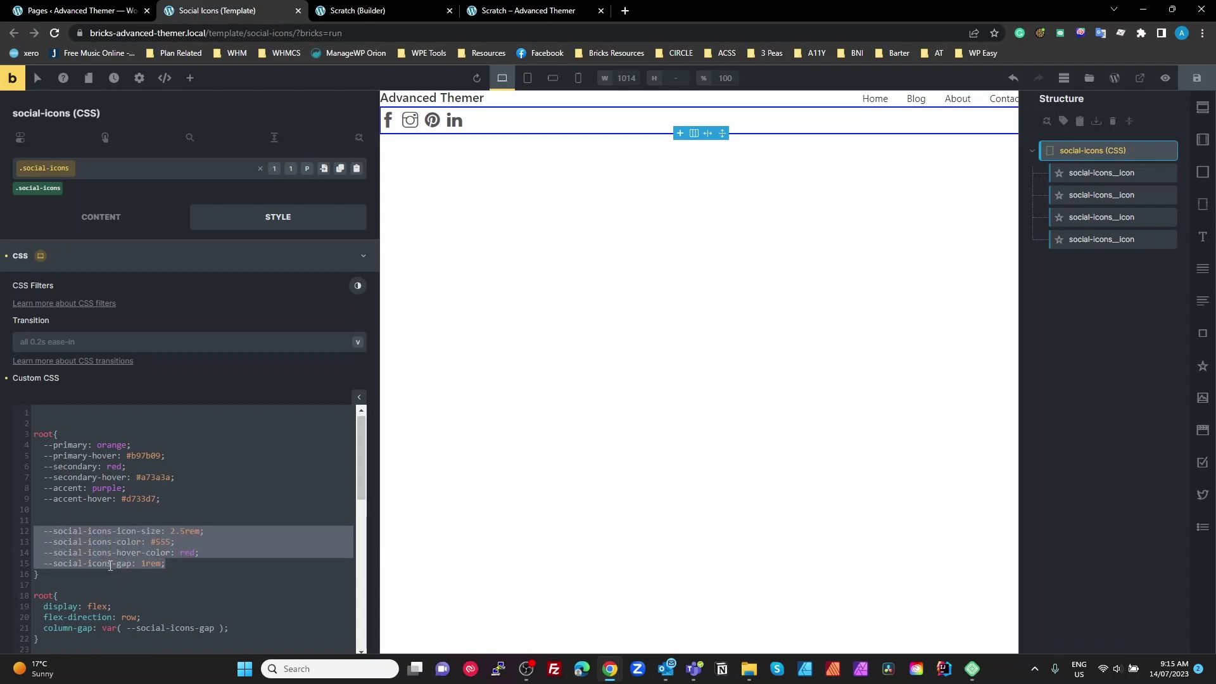
{"action": "left_click", "coordinate": [88, 530]}
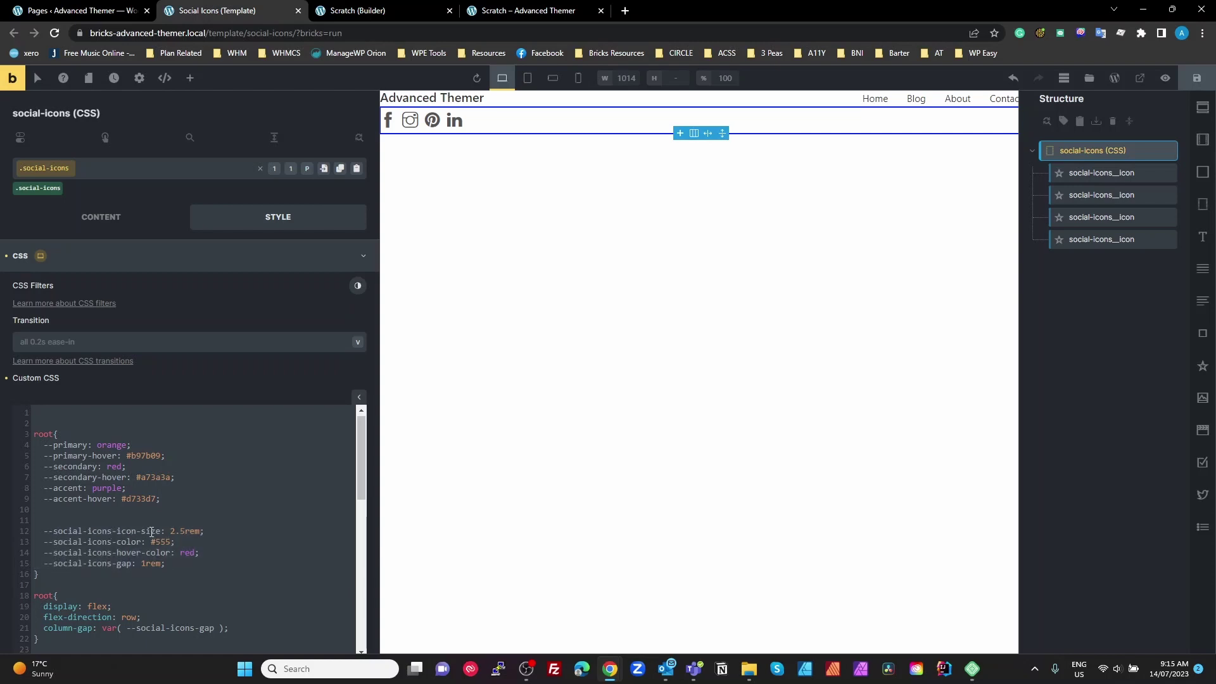
{"action": "mouse_move", "coordinate": [115, 531]}
{"action": "left_mouse_down"}
{"action": "mouse_move", "coordinate": [152, 535]}
{"action": "mouse_move", "coordinate": [124, 544]}
{"action": "left_mouse_up"}
{"action": "left_click", "coordinate": [125, 543]}
{"action": "left_click_drag", "start_coordinate": [113, 532], "coordinate": [43, 532]}
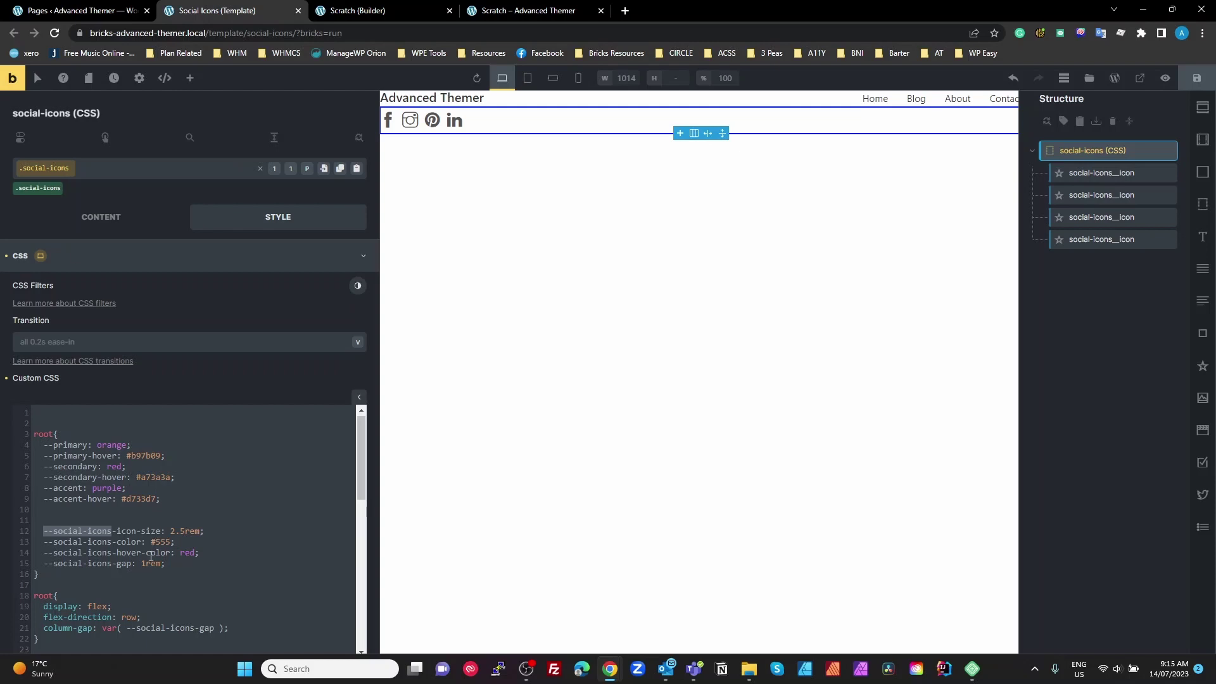
{"action": "left_click", "coordinate": [114, 531]}
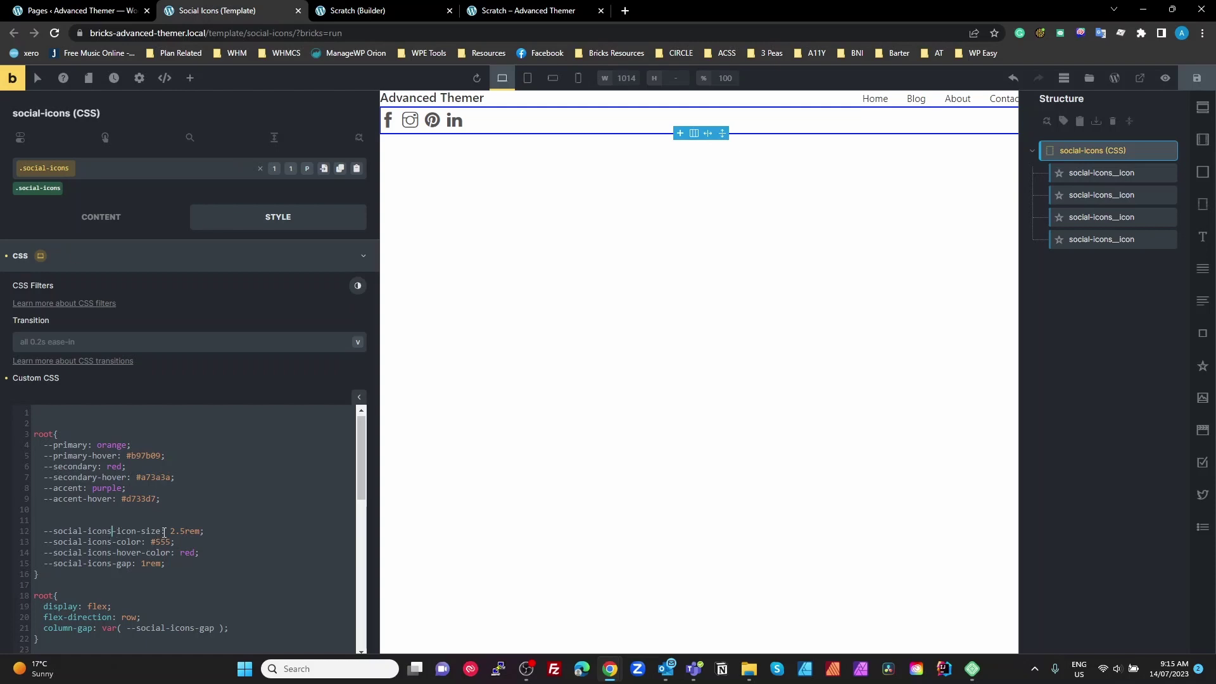
{"action": "left_click_drag", "start_coordinate": [164, 532], "coordinate": [113, 534]}
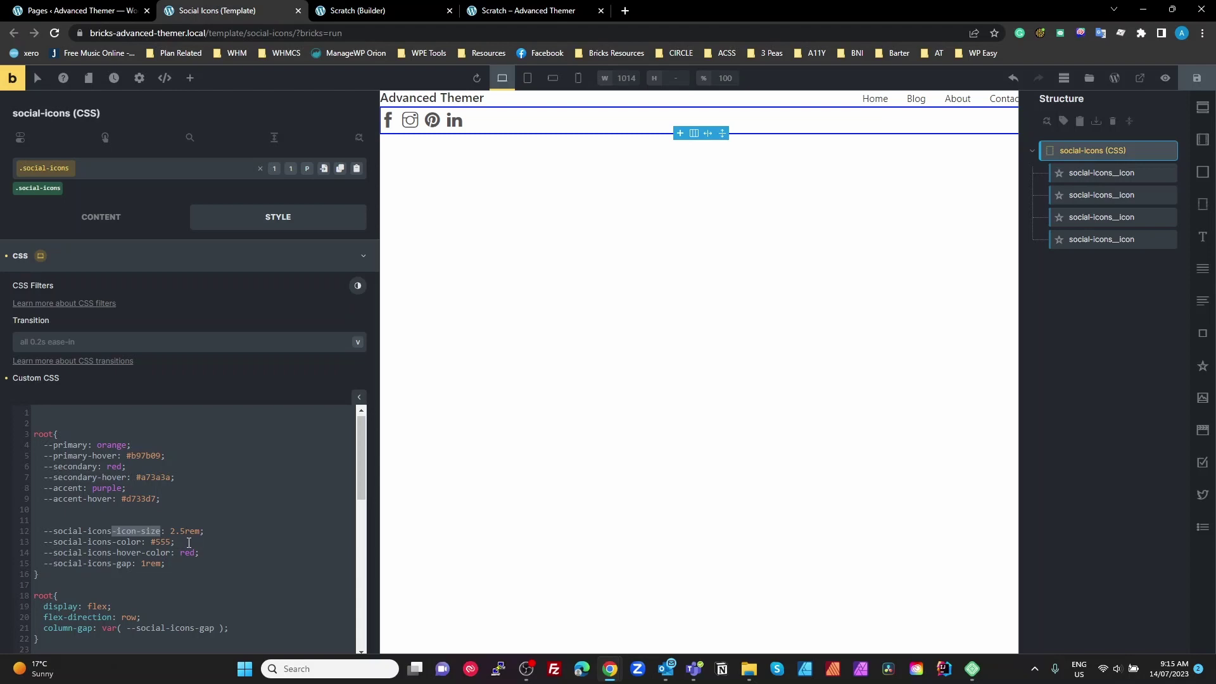
Examine the root flex layout rule and the social-icons-gap variable used for its column gap
{"action": "scroll", "coordinate": [193, 545], "scroll_direction": "down", "scroll_amount": 2}
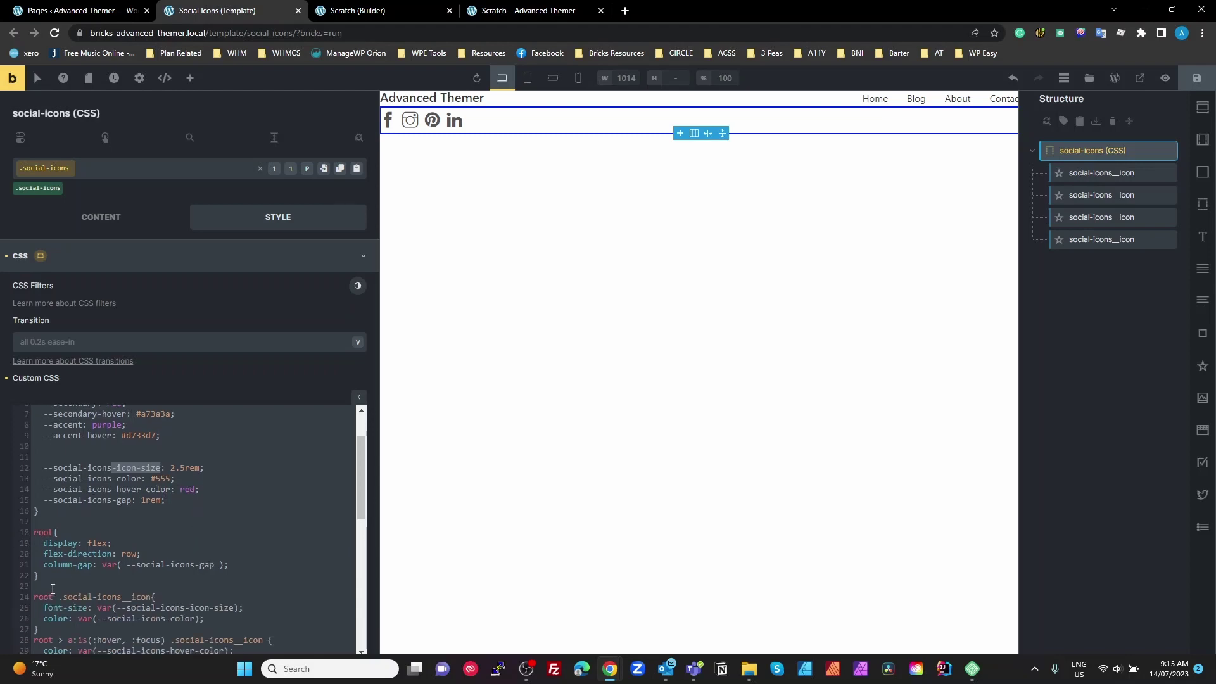
{"action": "left_click_drag", "start_coordinate": [50, 578], "coordinate": [23, 533]}
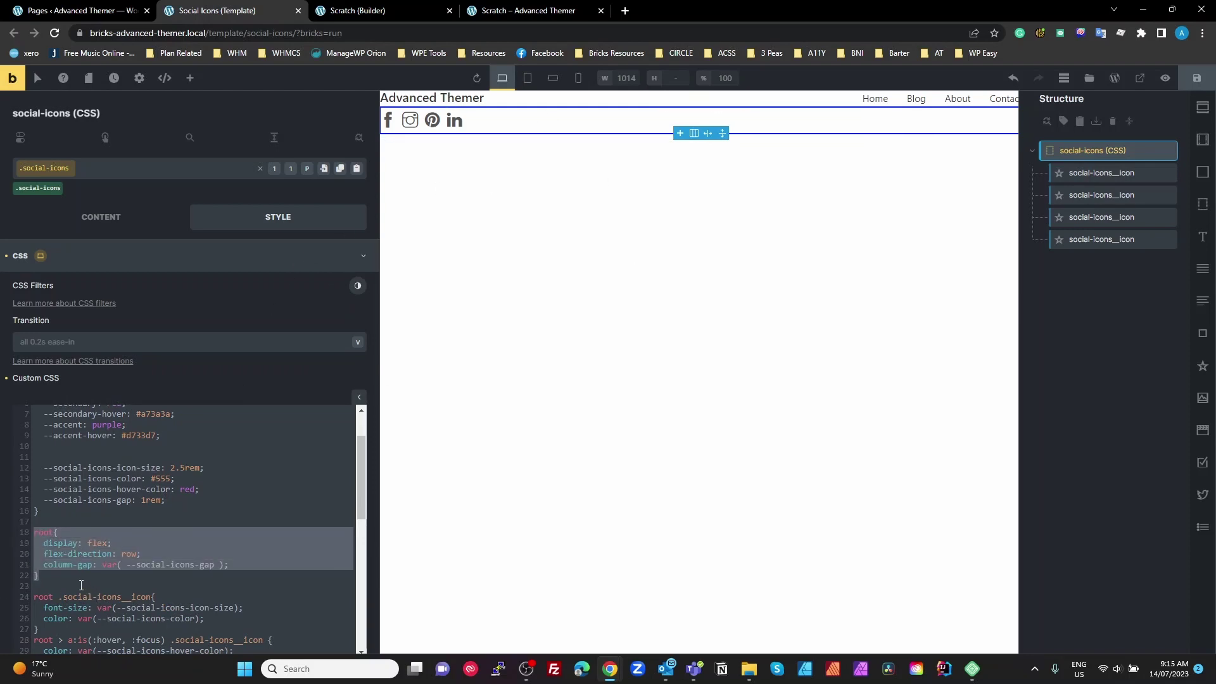
{"action": "left_click", "coordinate": [180, 566]}
{"action": "left_click_drag", "start_coordinate": [220, 564], "coordinate": [128, 564]}
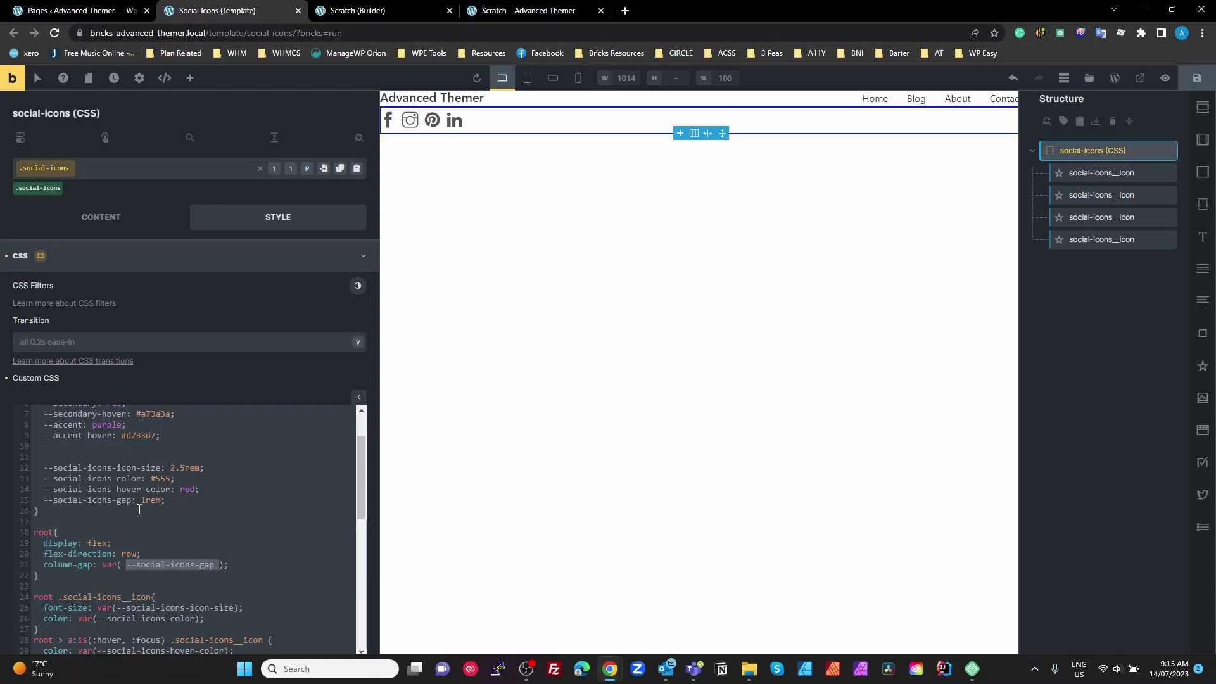
Examine the social-icons__icon rules that apply the icon size, colour and hover/focus colour variables, and preview the hover colour on an icon
{"action": "left_click_drag", "start_coordinate": [171, 489], "coordinate": [199, 489]}
{"action": "scroll", "coordinate": [222, 523], "scroll_direction": "down", "scroll_amount": 3}
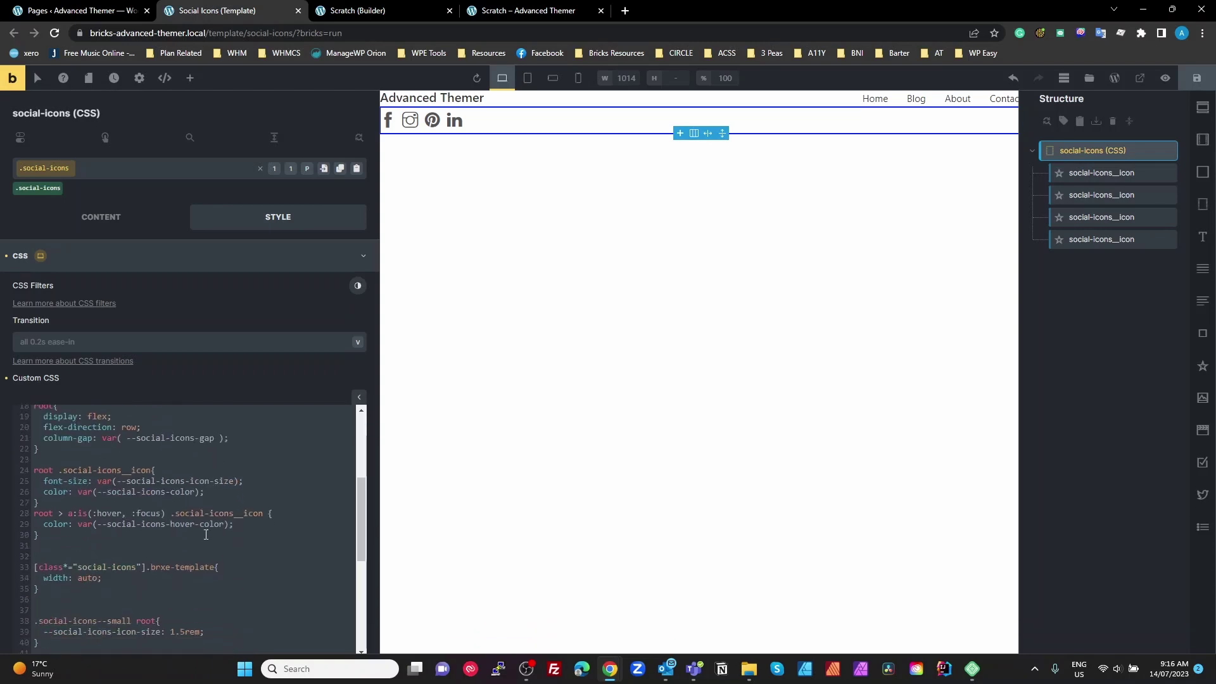
{"action": "scroll", "coordinate": [205, 535], "scroll_direction": "up", "scroll_amount": 2}
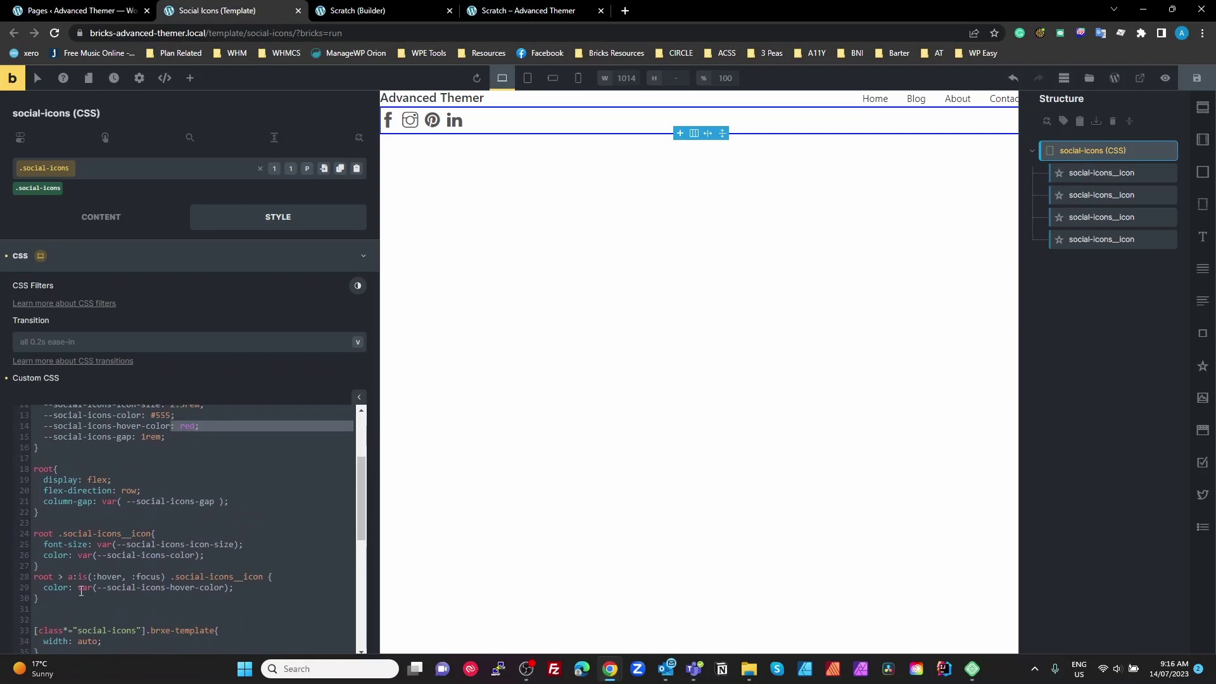
{"action": "left_click", "coordinate": [140, 535]}
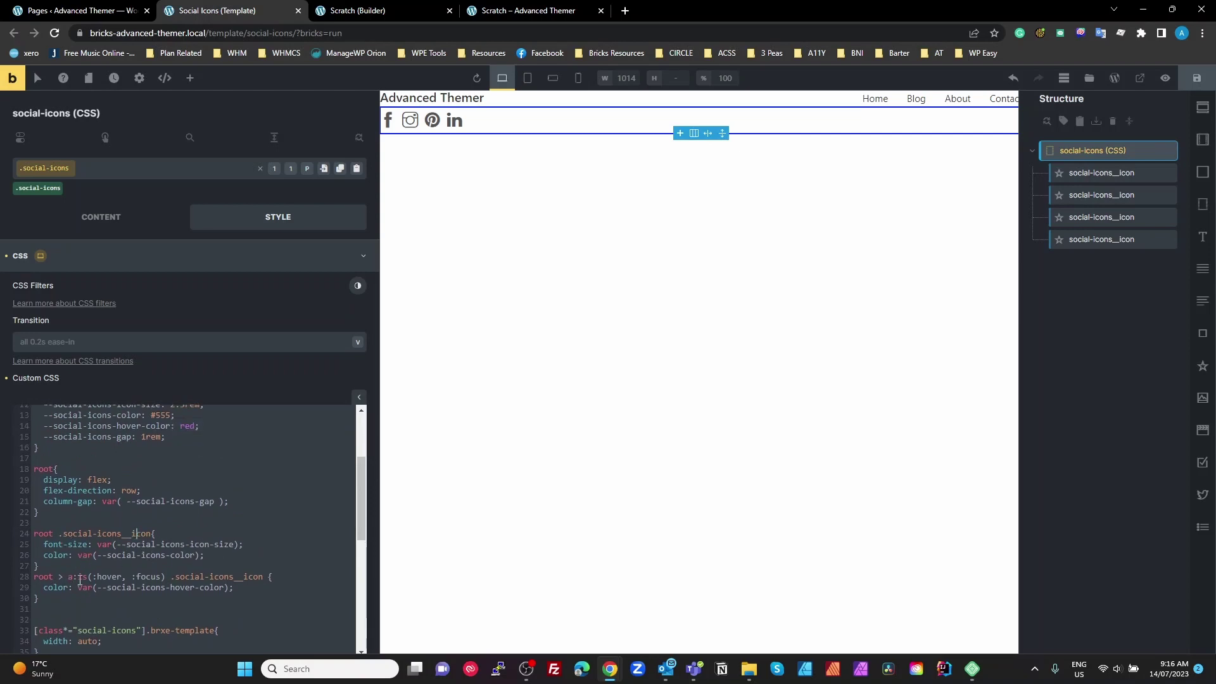
{"action": "left_click_drag", "start_coordinate": [243, 592], "coordinate": [131, 597]}
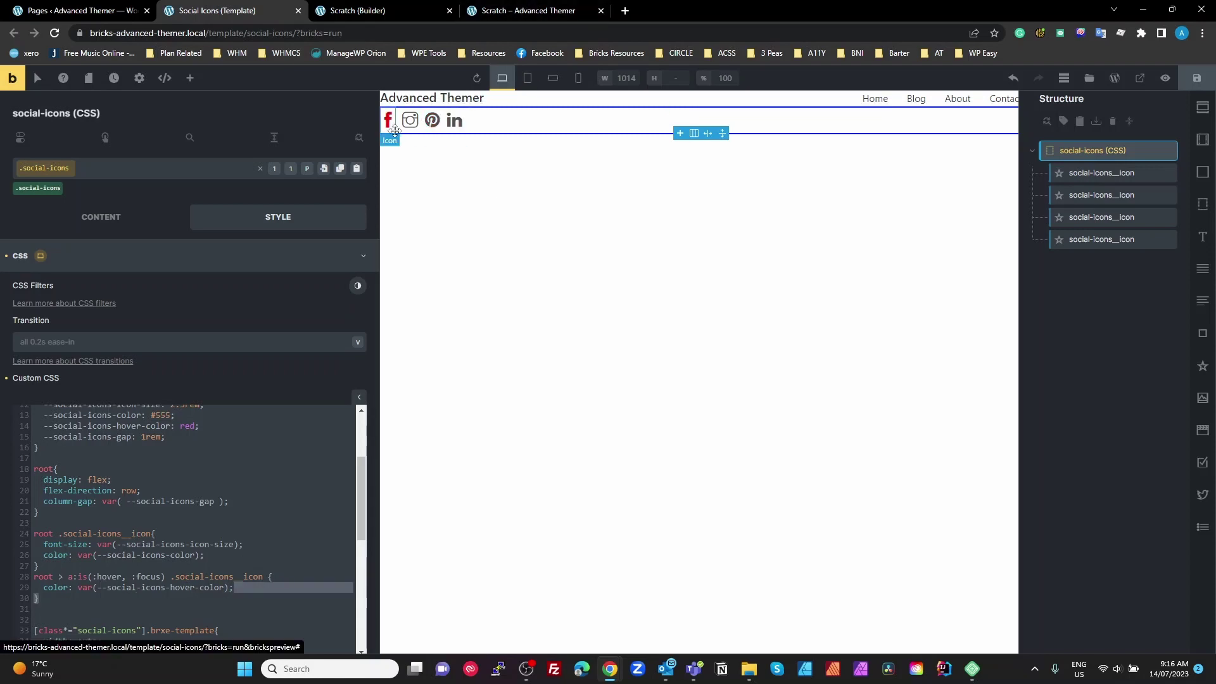
{"action": "scroll", "coordinate": [198, 470], "scroll_direction": "up", "scroll_amount": 2}
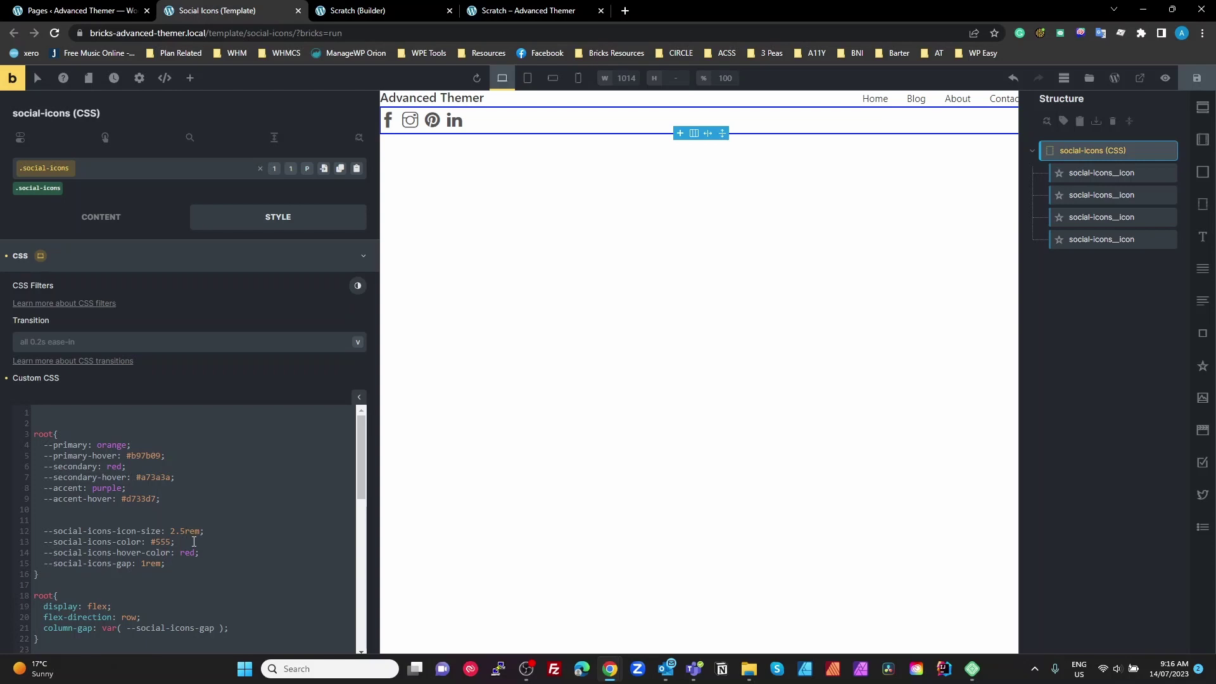
Examine the [class*="social-icons"].brxe-template rule that sets the template wrapper's width to auto
{"action": "scroll", "coordinate": [265, 545], "scroll_direction": "down", "scroll_amount": 4}
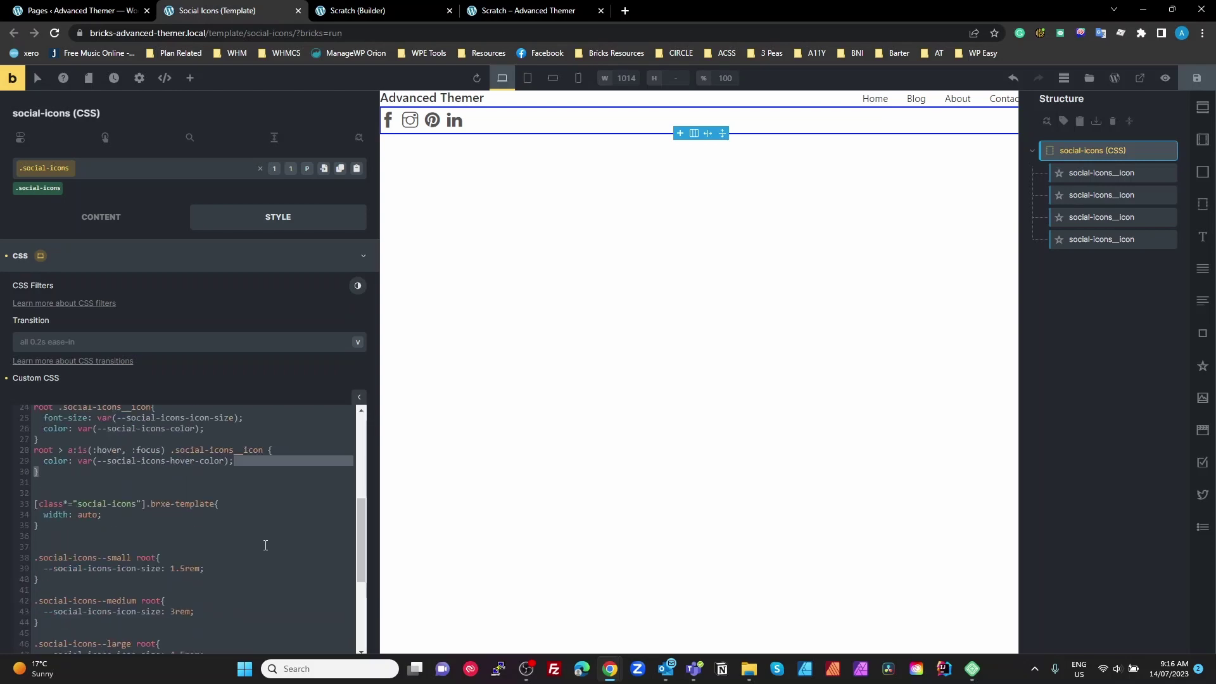
{"action": "left_click", "coordinate": [238, 532]}
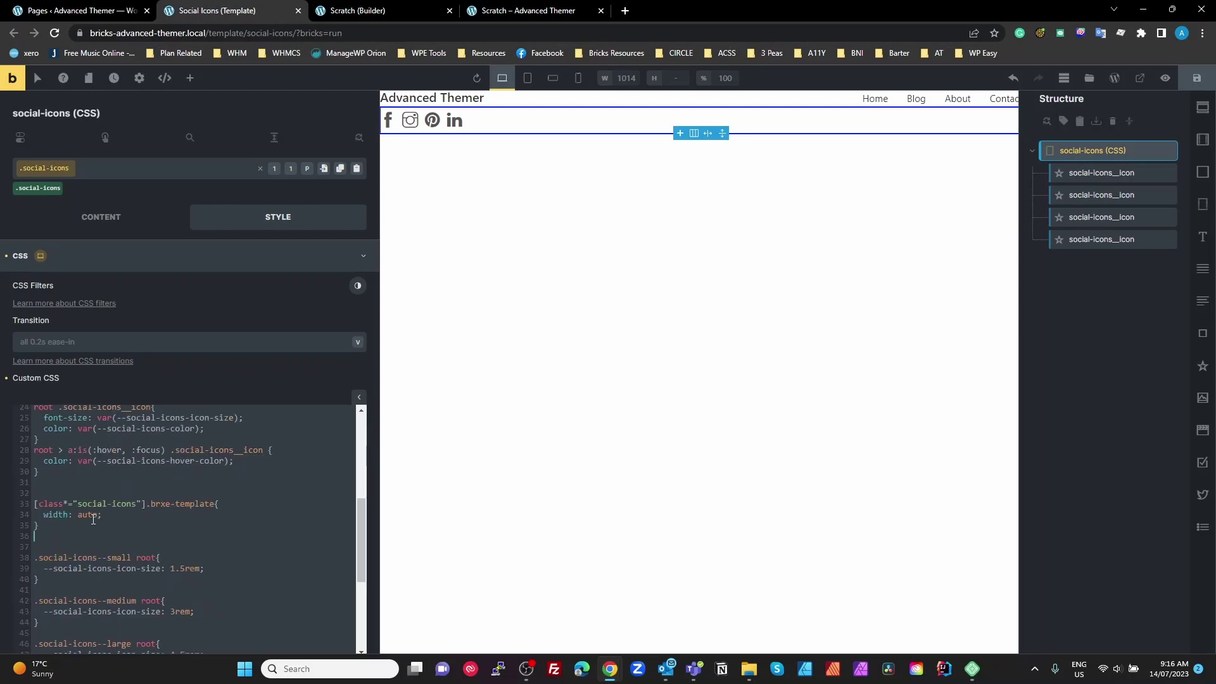
{"action": "left_click_drag", "start_coordinate": [39, 523], "coordinate": [35, 507]}
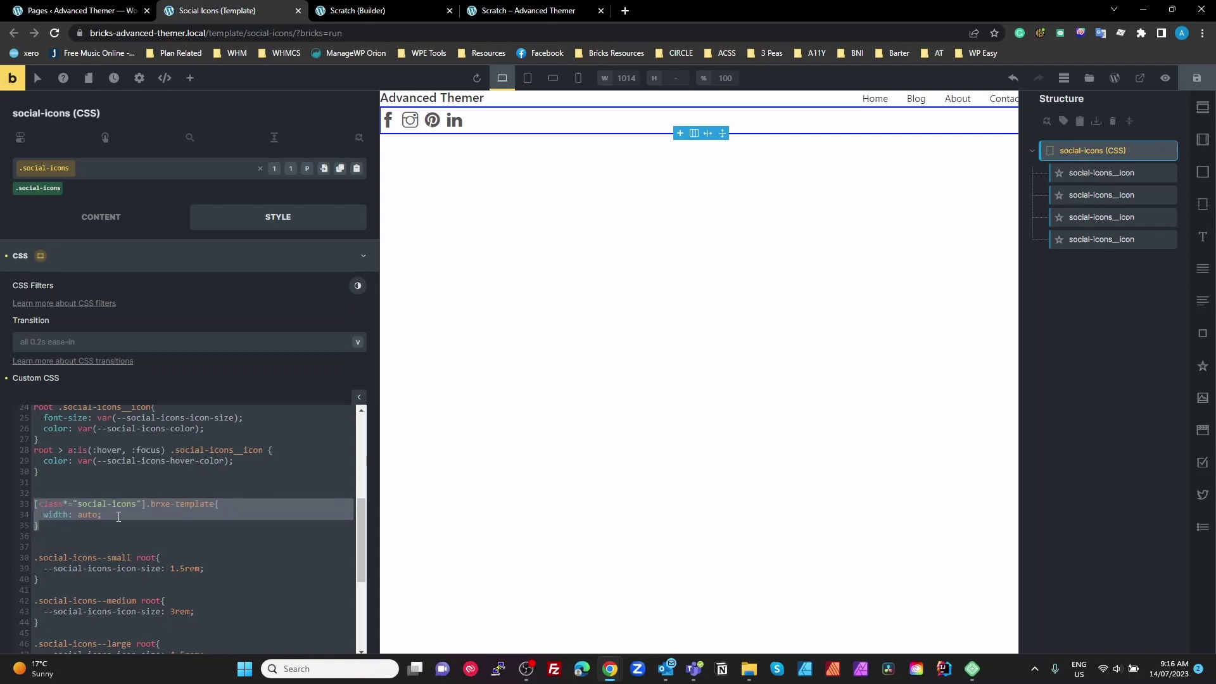
Compare the modifier classes on the Scratch page's Template element with the social-icons--large root rule and its icon size override
{"action": "scroll", "coordinate": [118, 516], "scroll_direction": "down", "scroll_amount": 1}
{"action": "left_click", "coordinate": [135, 494]}
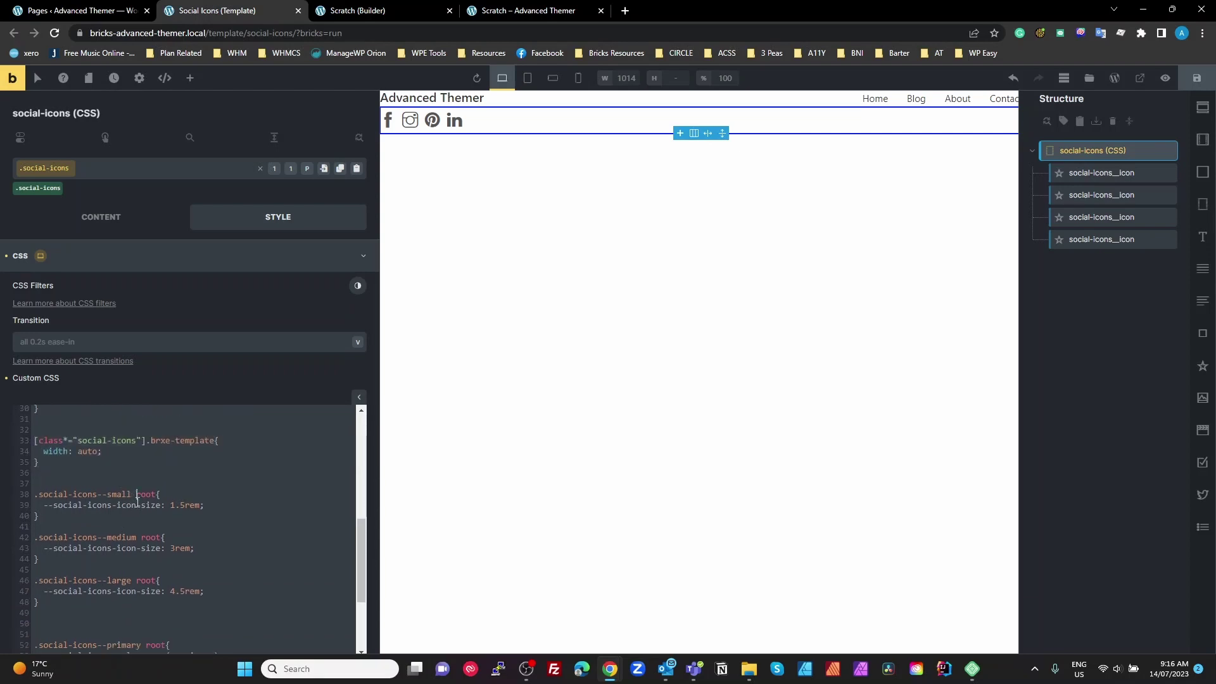
{"action": "left_click", "coordinate": [356, 11]}
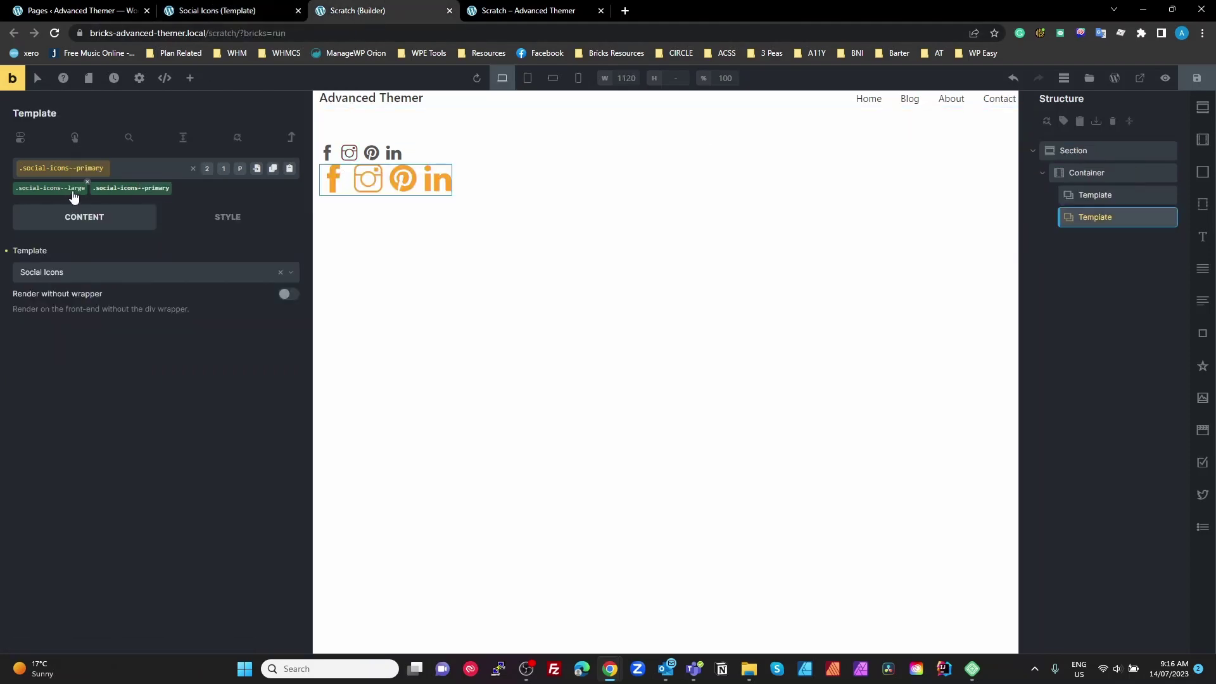
{"action": "left_click", "coordinate": [217, 11]}
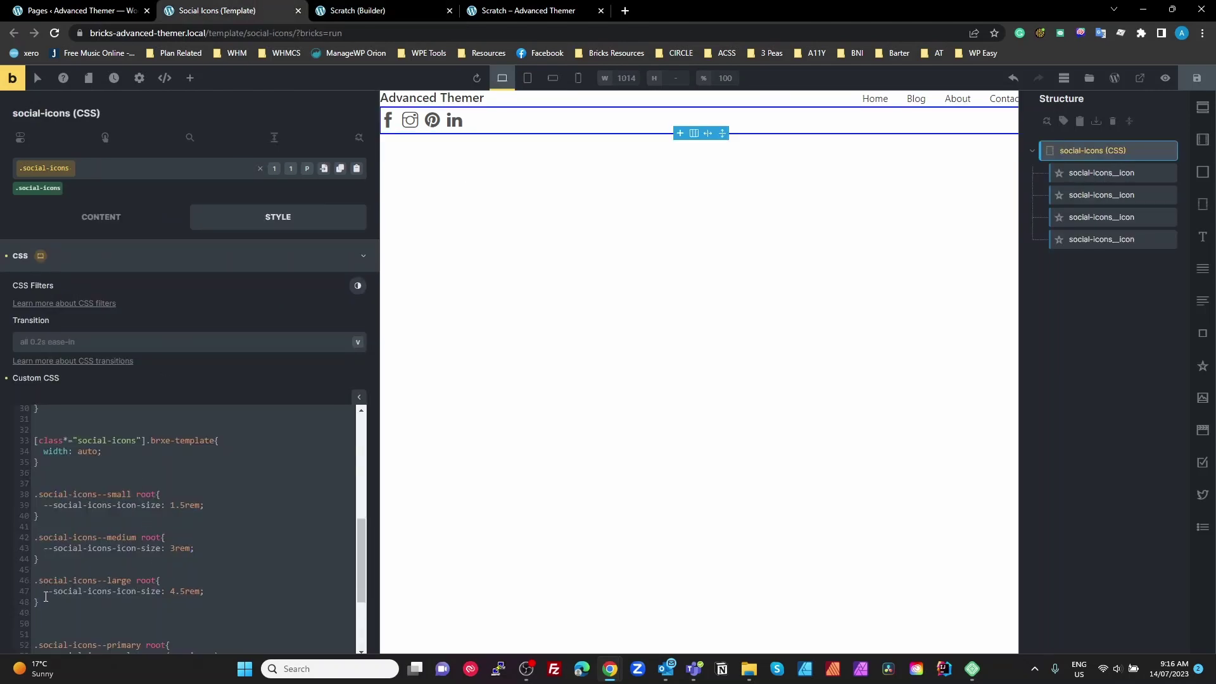
{"action": "left_click_drag", "start_coordinate": [43, 591], "coordinate": [219, 593]}
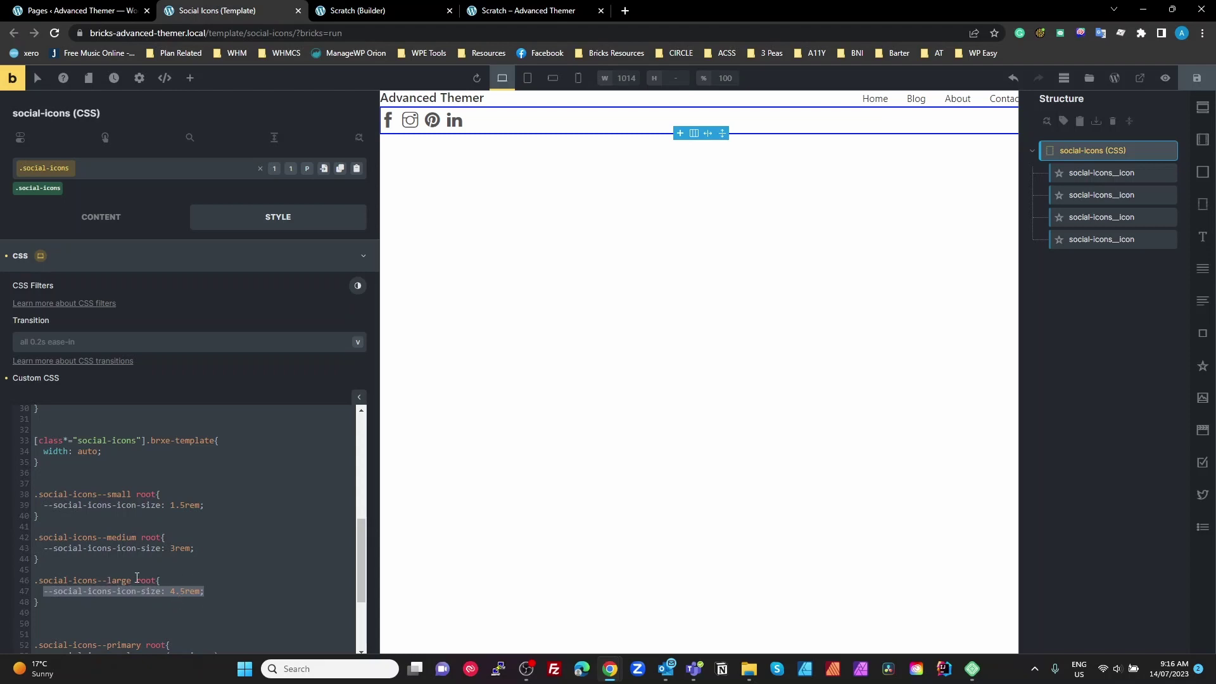
{"action": "left_click_drag", "start_coordinate": [137, 581], "coordinate": [38, 583]}
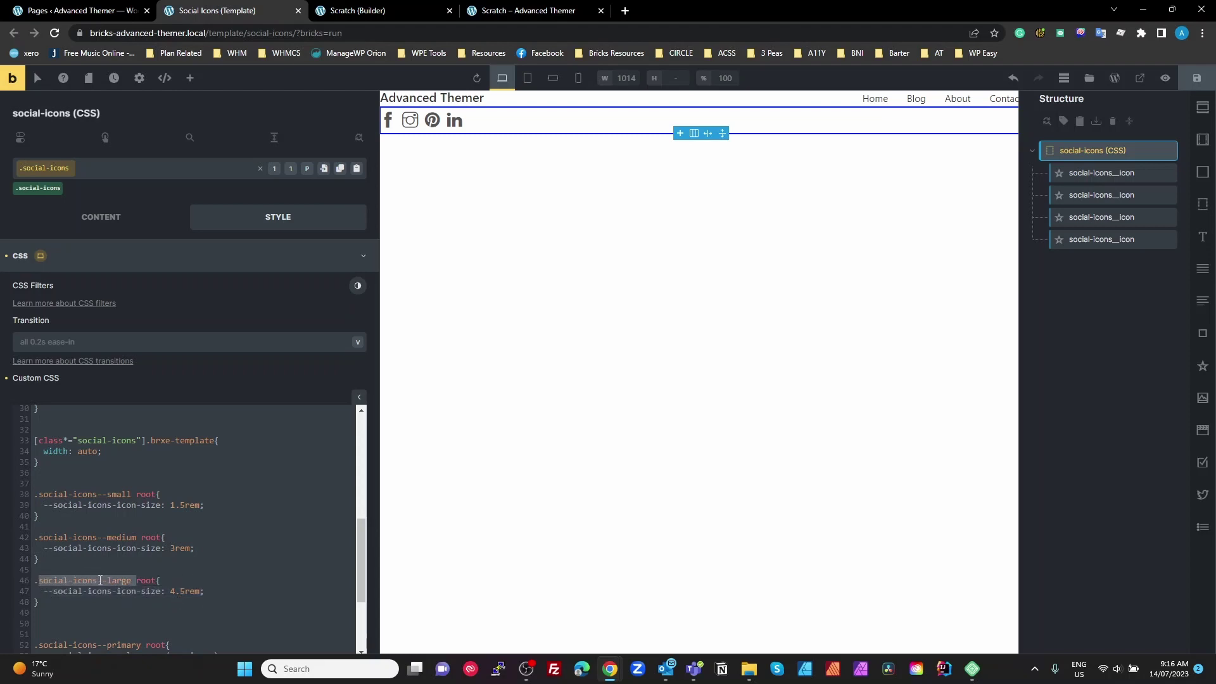
{"action": "double_click", "coordinate": [147, 581]}
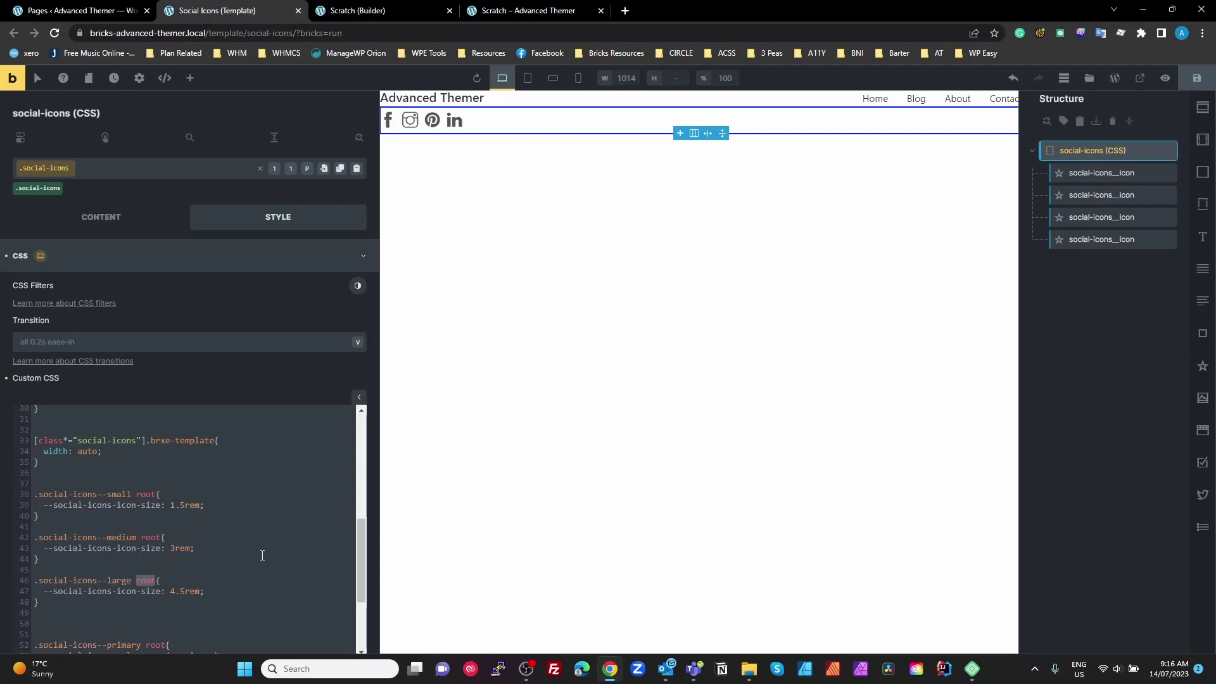
Examine the primary modifier's colour and hover colour overrides, plus how the social-icons--small selector targets root as a descendant
{"action": "scroll", "coordinate": [262, 555], "scroll_direction": "down", "scroll_amount": 2}
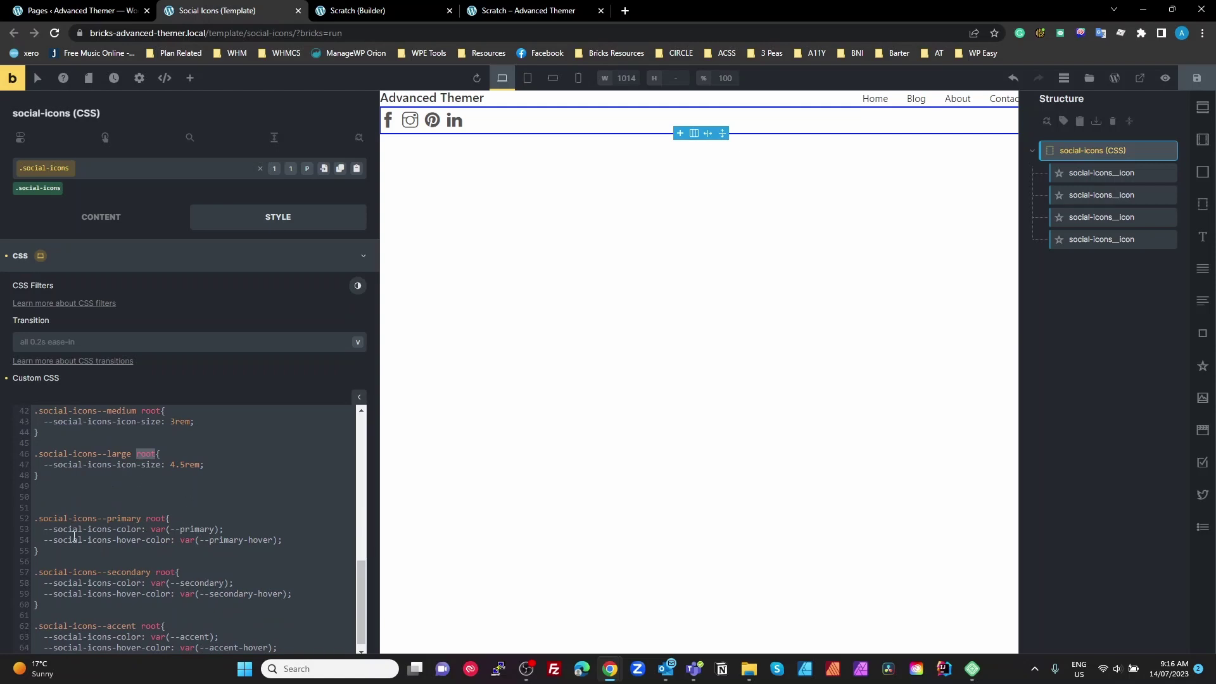
{"action": "left_click_drag", "start_coordinate": [310, 542], "coordinate": [47, 539]}
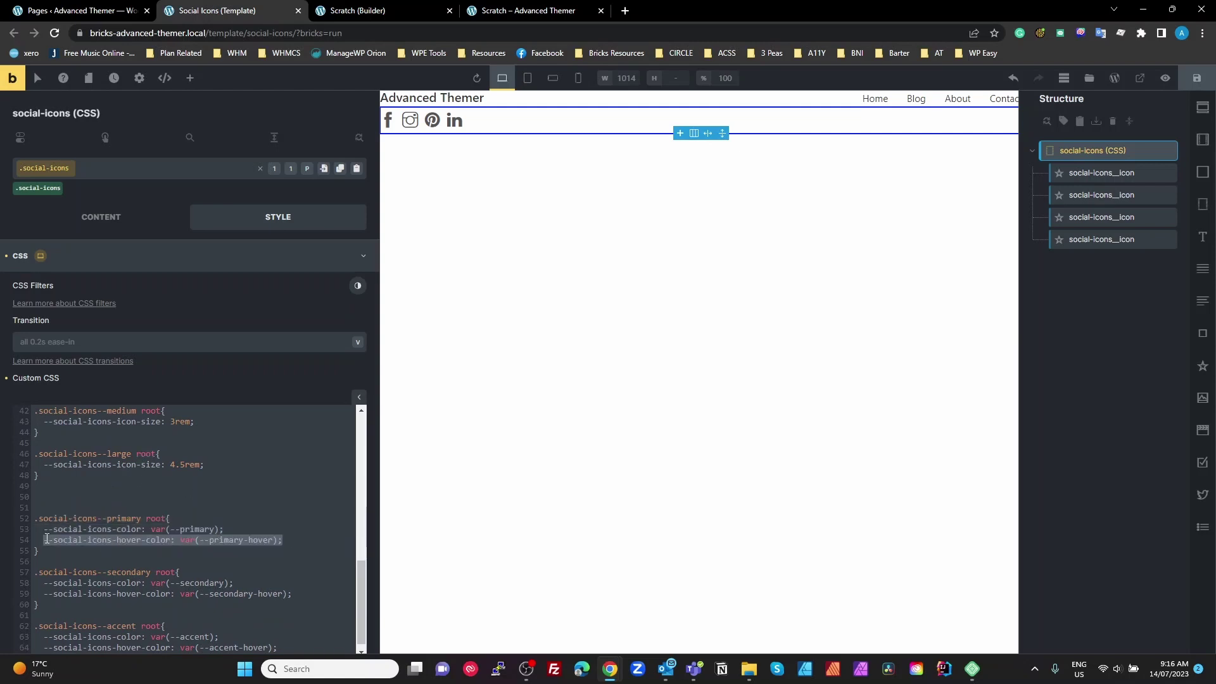
{"action": "left_click", "coordinate": [49, 527]}
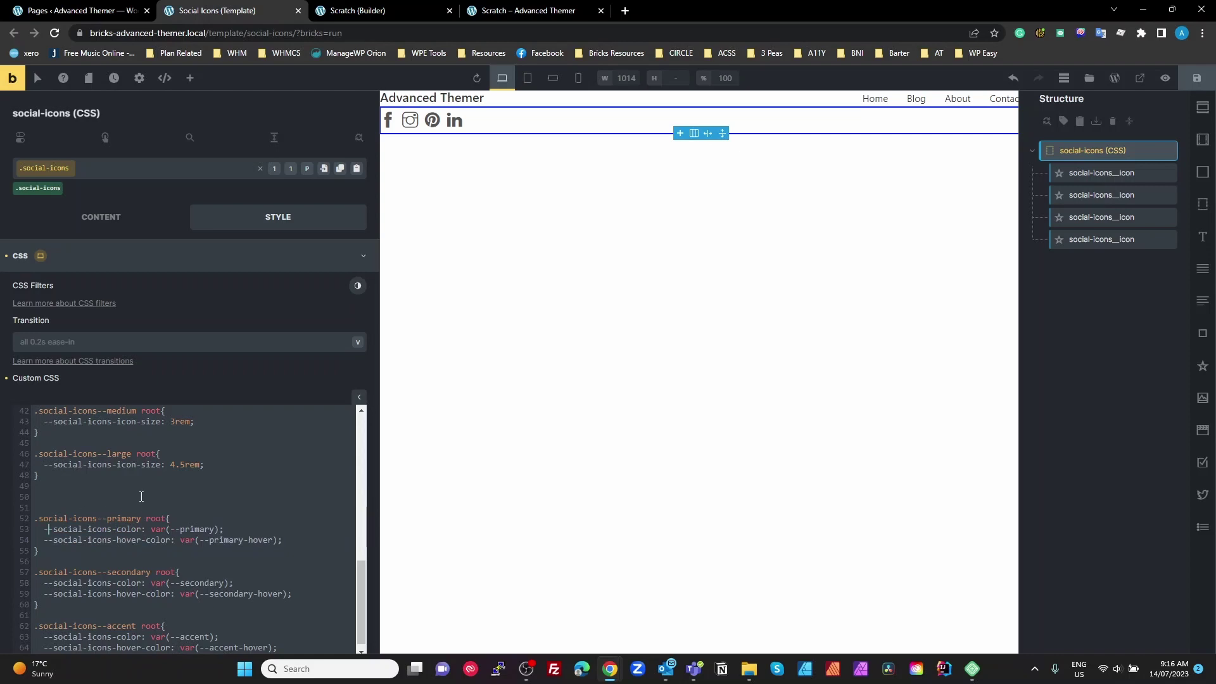
{"action": "scroll", "coordinate": [142, 496], "scroll_direction": "up", "scroll_amount": 3}
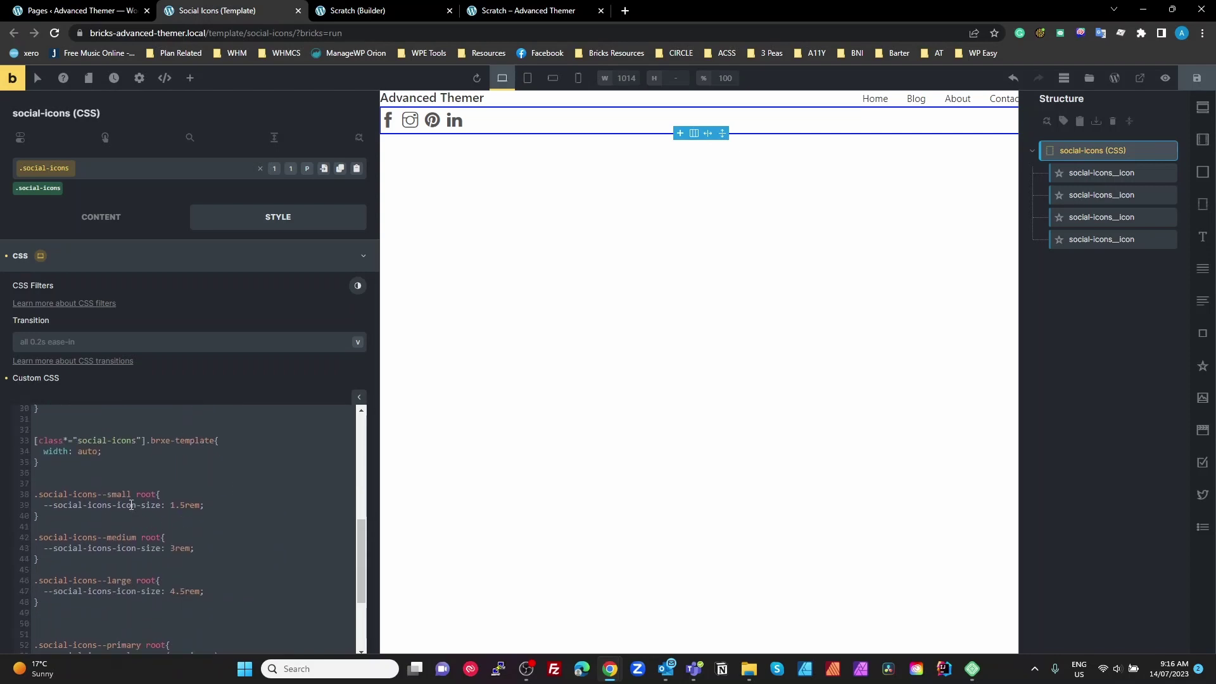
{"action": "left_click_drag", "start_coordinate": [132, 494], "coordinate": [35, 494]}
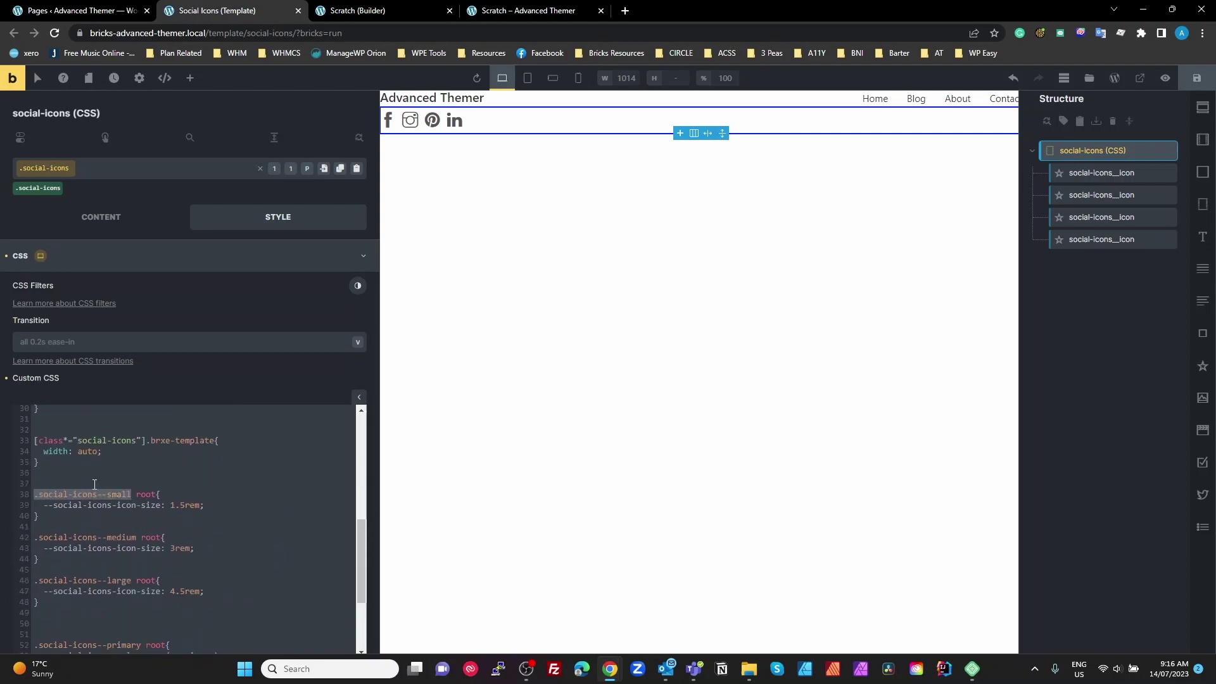
{"action": "double_click", "coordinate": [149, 496]}
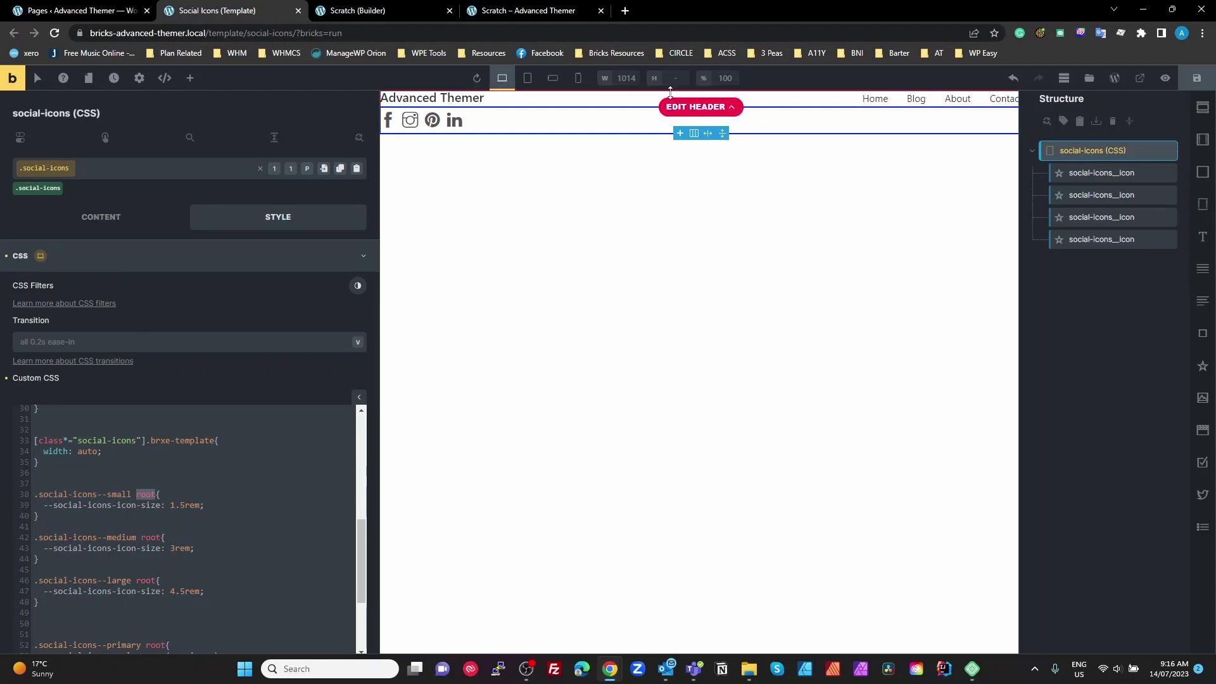
Save the Scratch page in the builder and reload its front-end page
{"action": "left_click", "coordinate": [399, 11]}
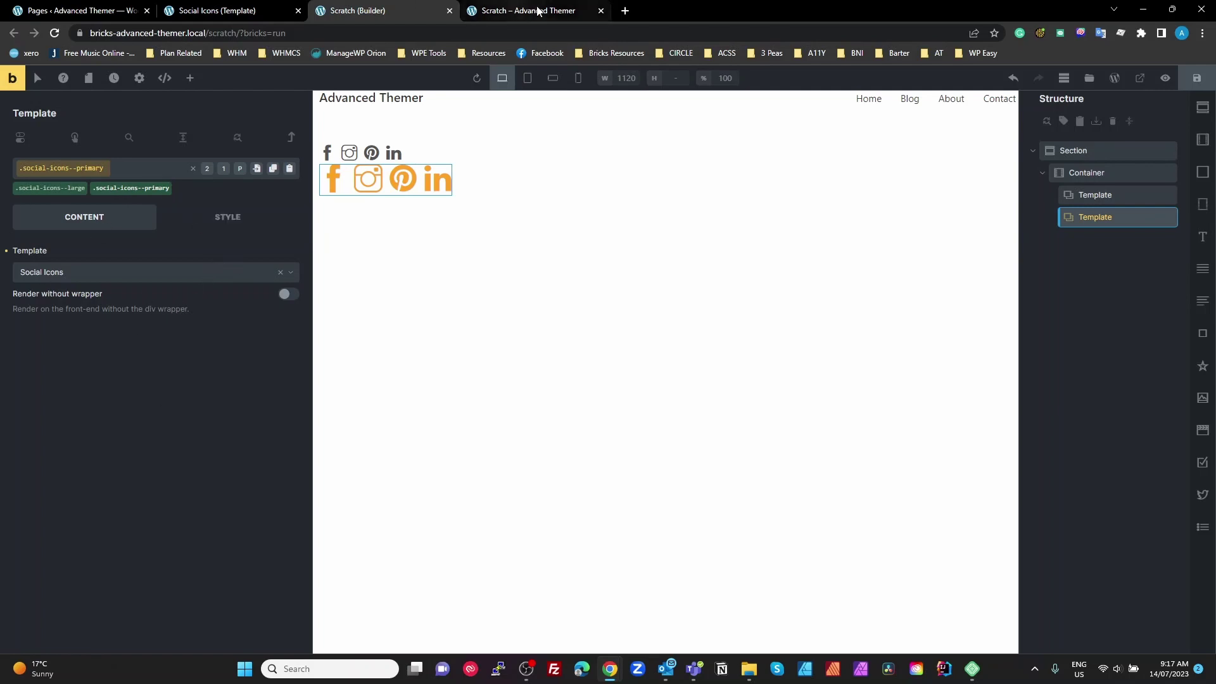
{"action": "left_click", "coordinate": [1197, 78]}
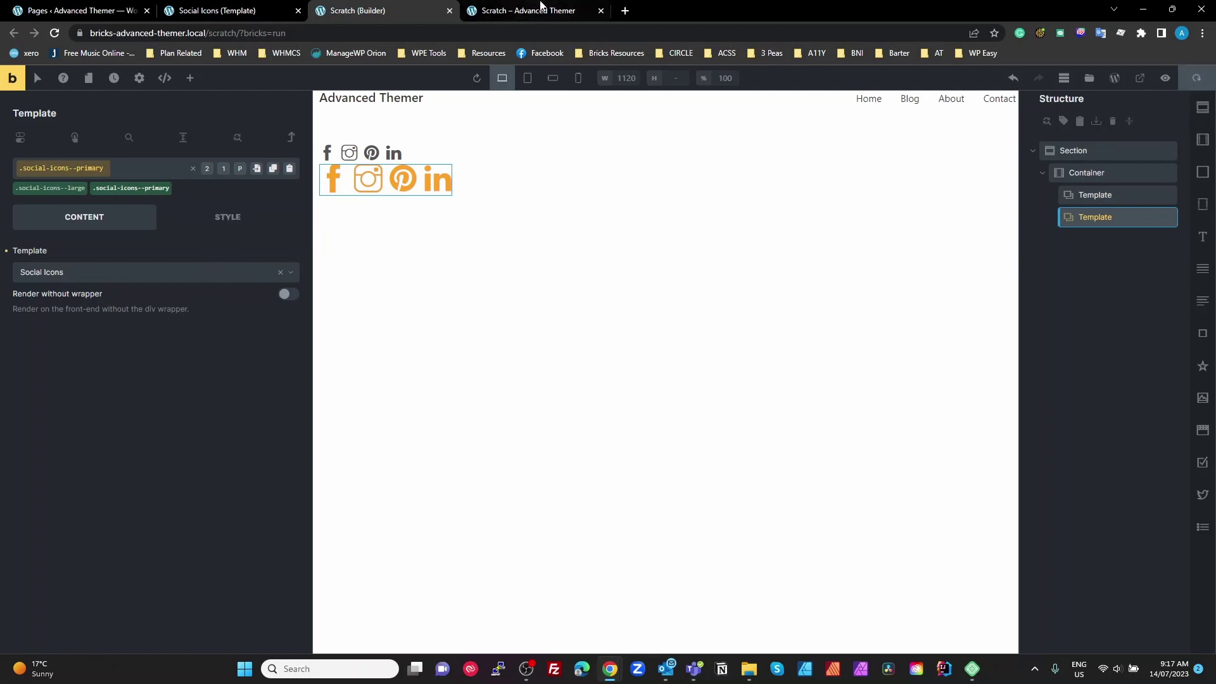
{"action": "left_click", "coordinate": [525, 10]}
{"action": "key", "text": "F5"}
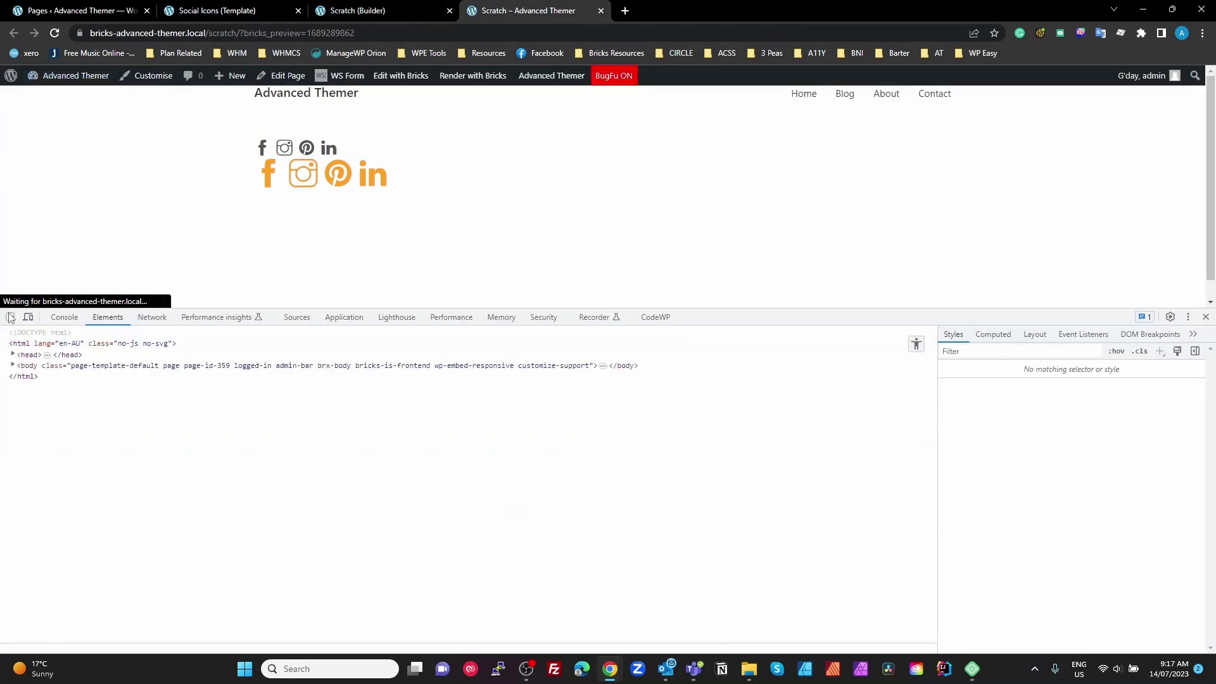
Inspect the large orange icon set in the front-end markup and examine the social-icons--large and social-icons--primary classes on its brxe-template wrapper
{"action": "key", "text": "ctrl+shift+c"}
{"action": "left_click", "coordinate": [373, 173]}
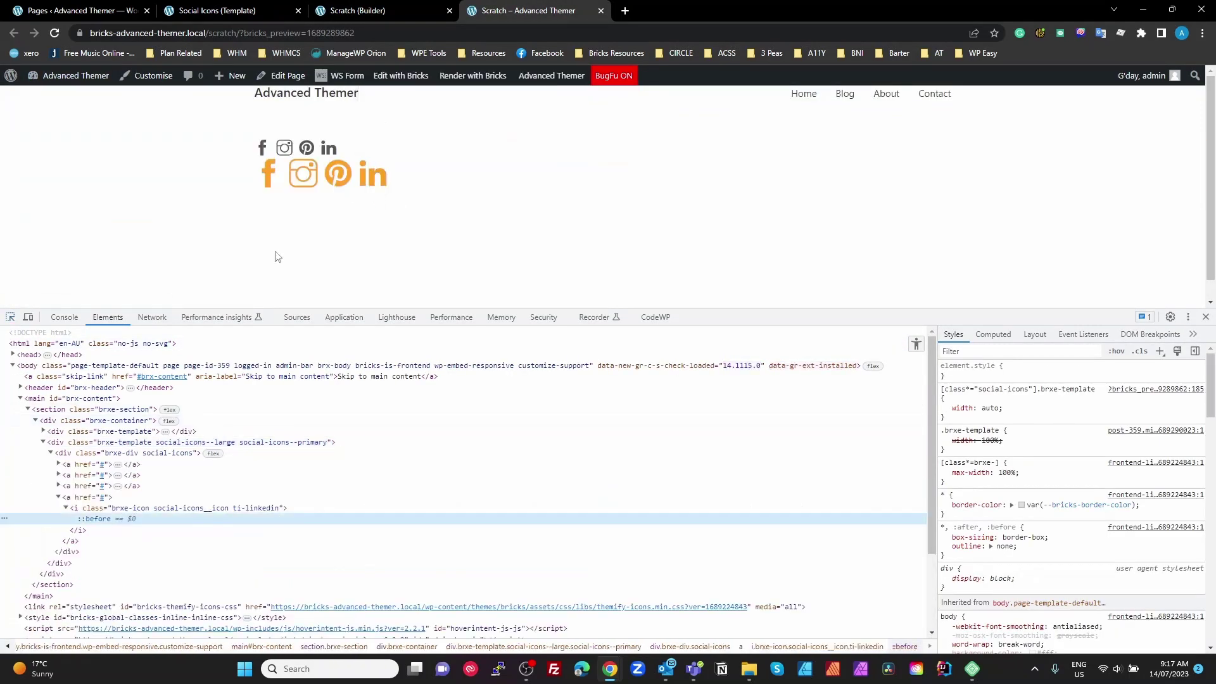
{"action": "left_click", "coordinate": [95, 519]}
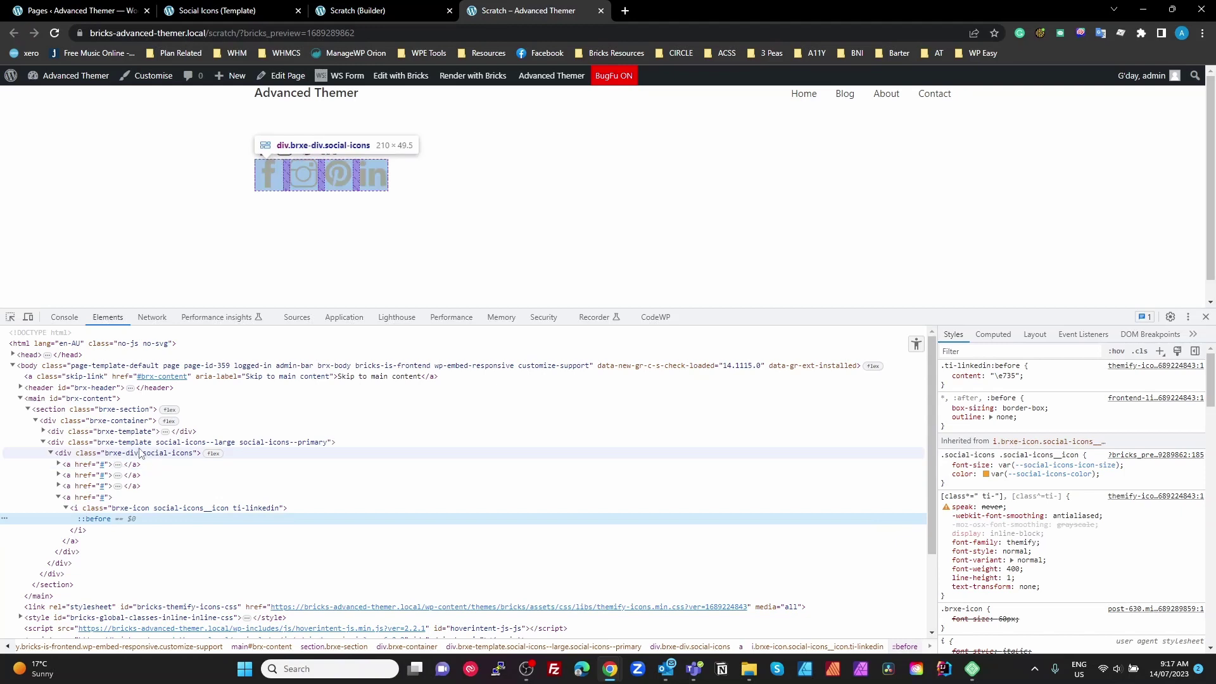
{"action": "left_click", "coordinate": [107, 442]}
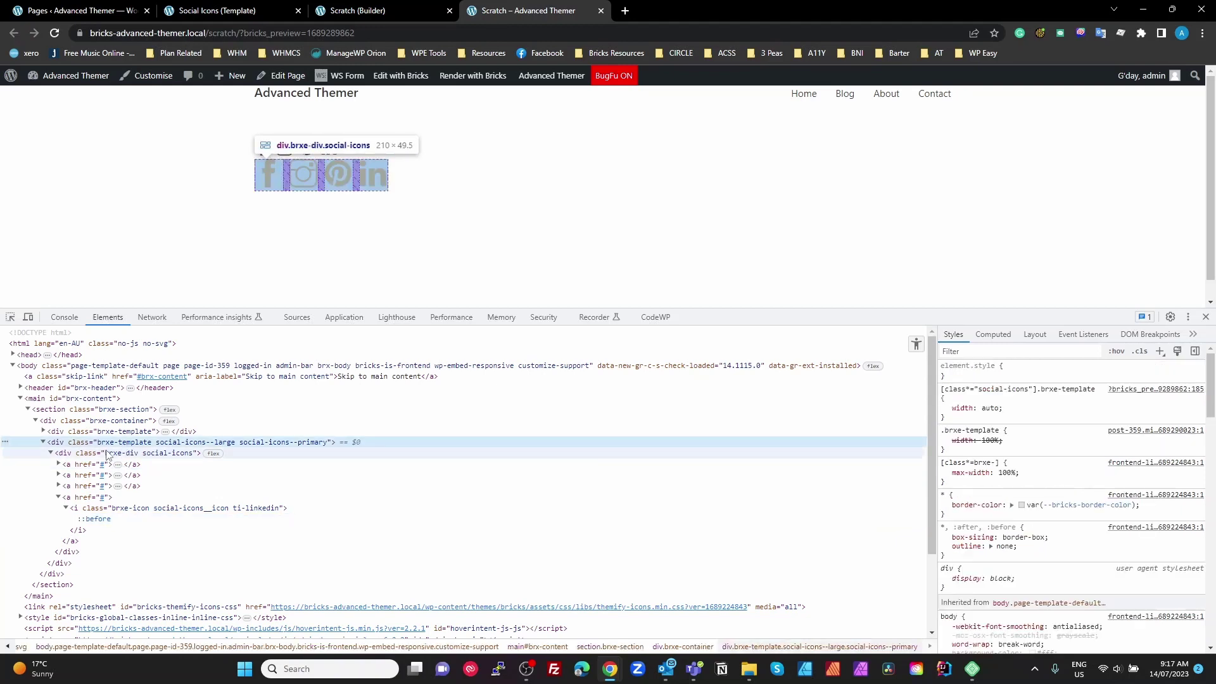
{"action": "double_click", "coordinate": [191, 444]}
{"action": "left_click_drag", "start_coordinate": [154, 445], "coordinate": [332, 447]}
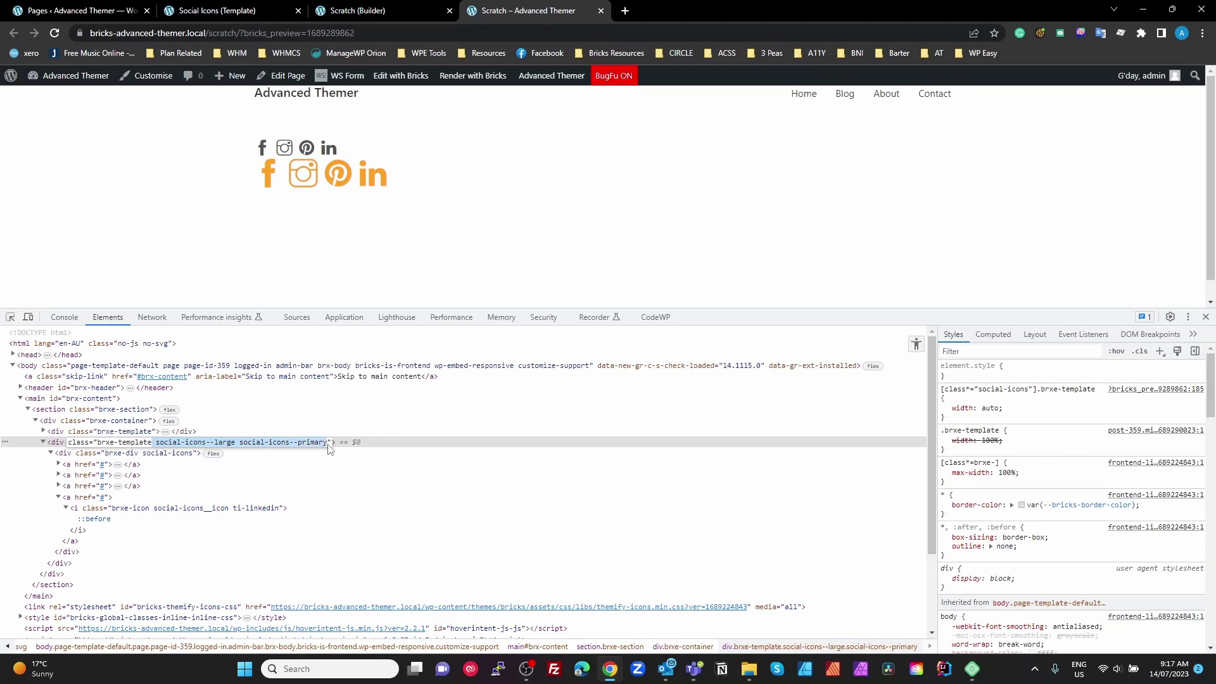
Examine the social-icons class and styles of the div nested inside the template wrapper, and return to the Scratch builder
{"action": "left_click", "coordinate": [155, 454]}
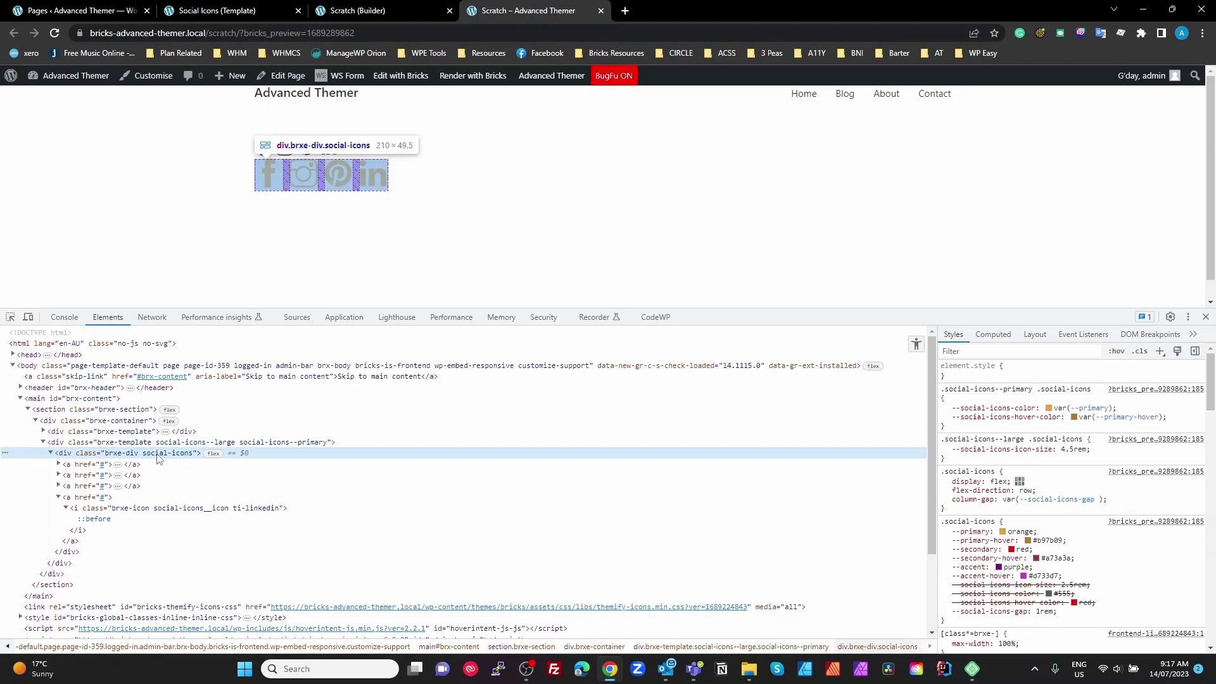
{"action": "double_click", "coordinate": [155, 453]}
{"action": "left_click", "coordinate": [142, 453]}
{"action": "left_click_drag", "start_coordinate": [141, 454], "coordinate": [215, 454]}
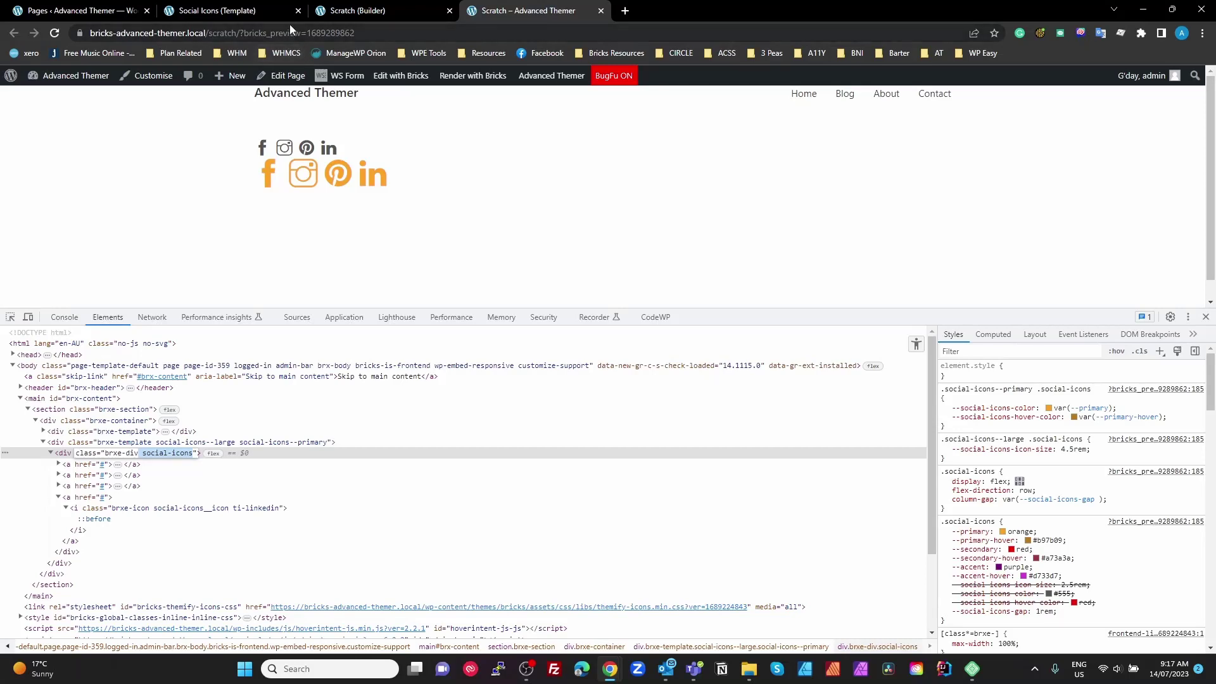
{"action": "left_click", "coordinate": [367, 11]}
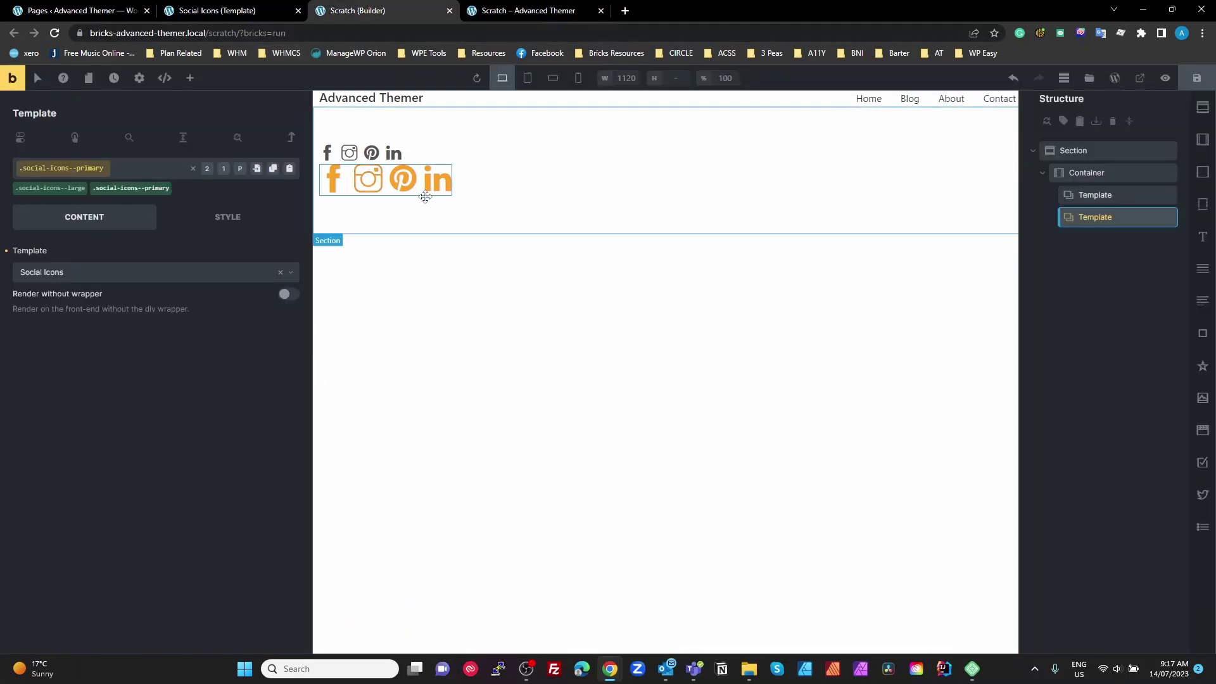